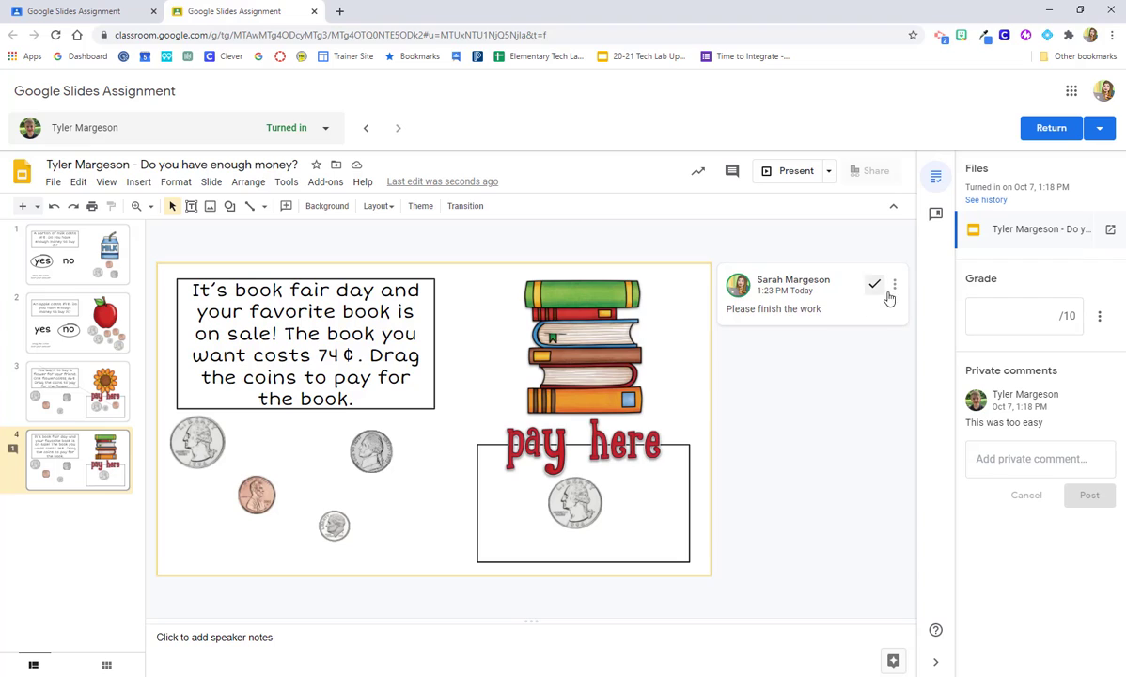
# - Add the "Please finish the work" comment on slide 4 to the comment bank
pyautogui.click(896, 285)
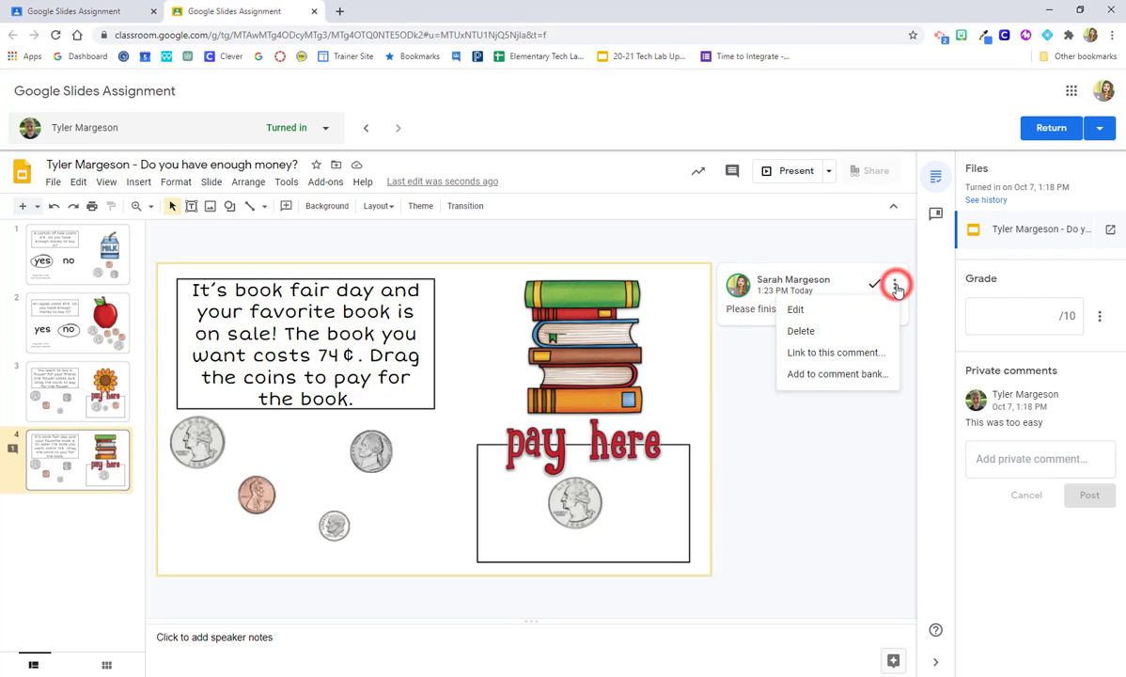
pyautogui.click(831, 376)
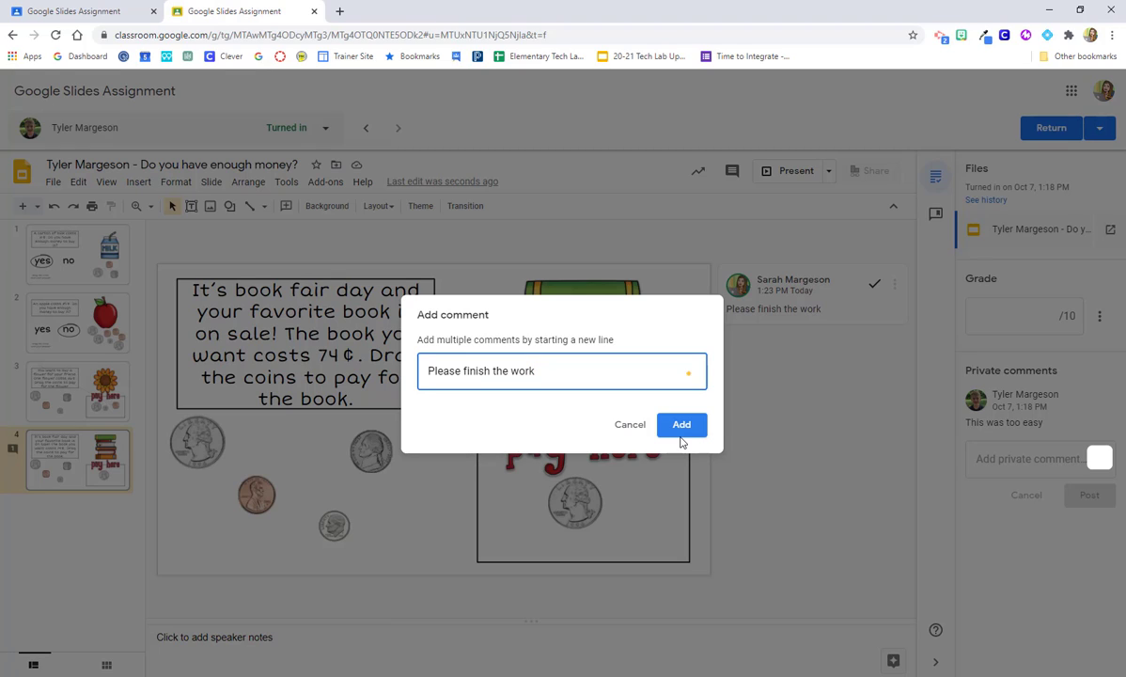
pyautogui.click(683, 428)
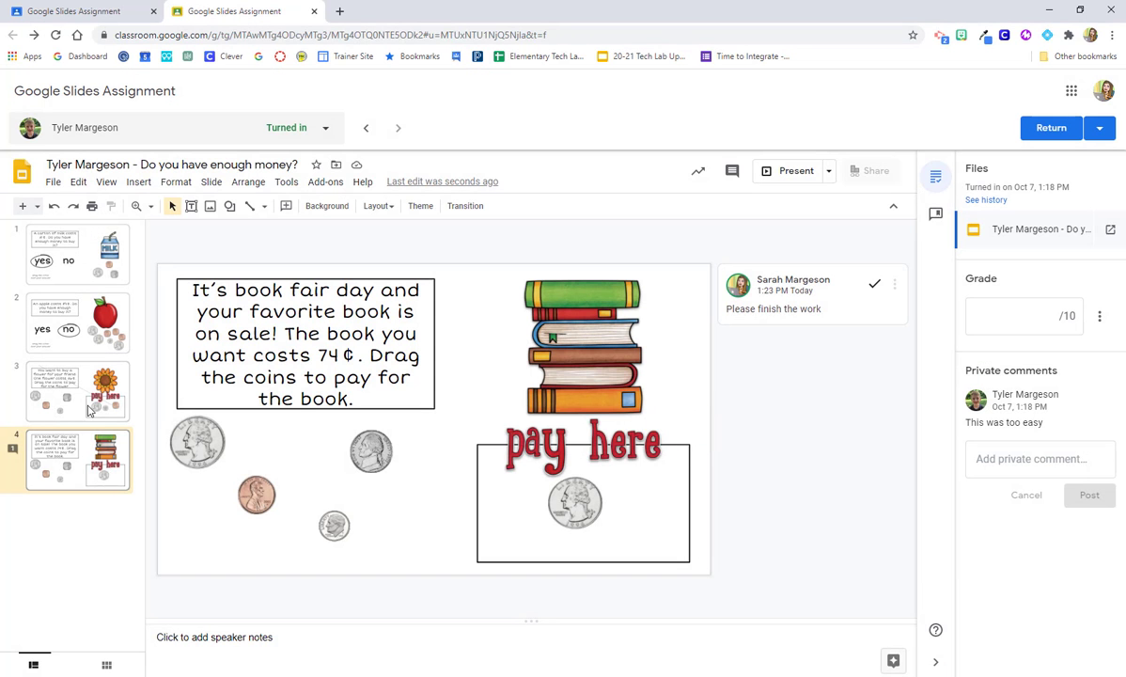
# - Post the saved comment "Please finish the work" from the comment bank on slide 3, the flower question
pyautogui.click(88, 397)
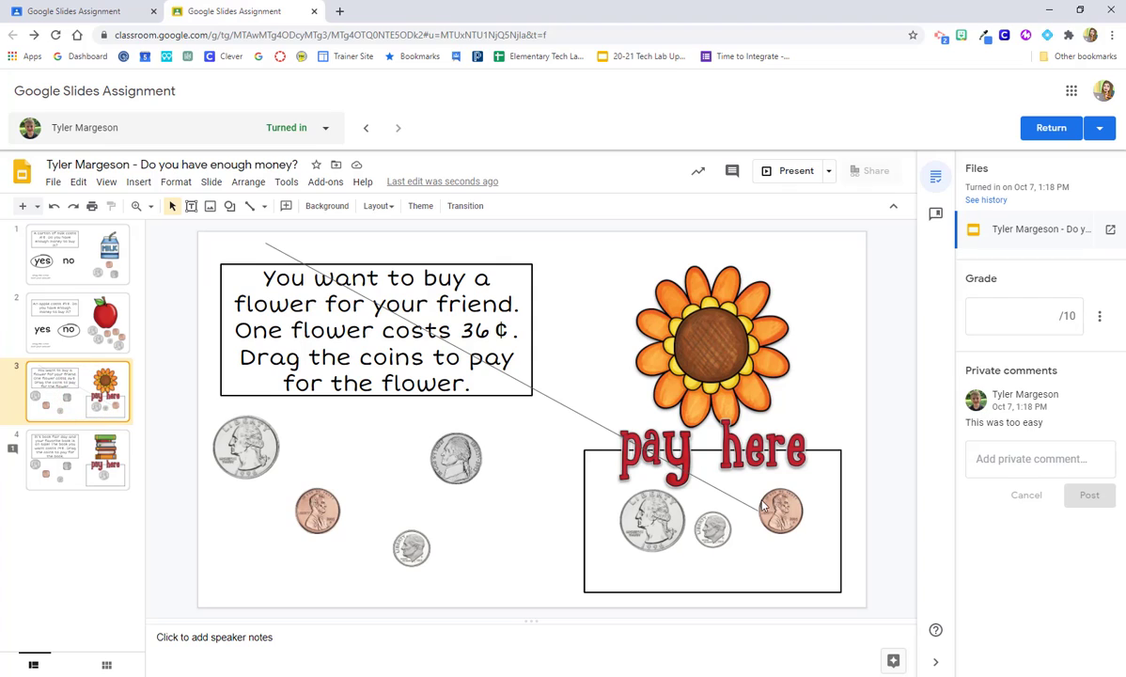
pyautogui.click(846, 410)
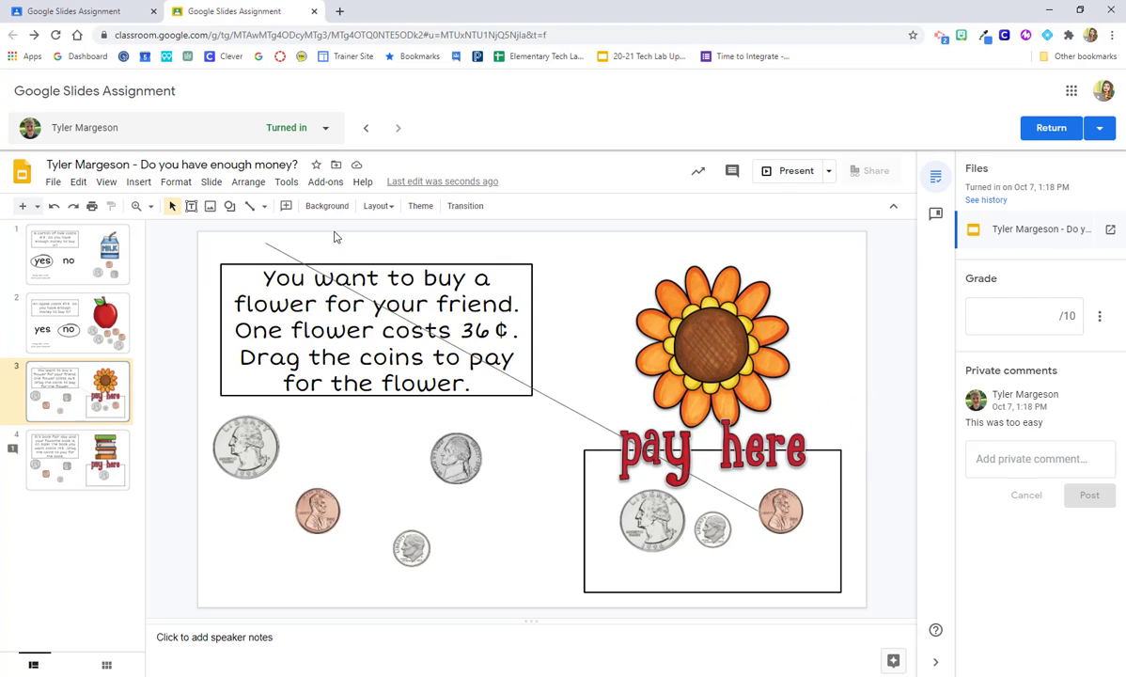
pyautogui.click(286, 208)
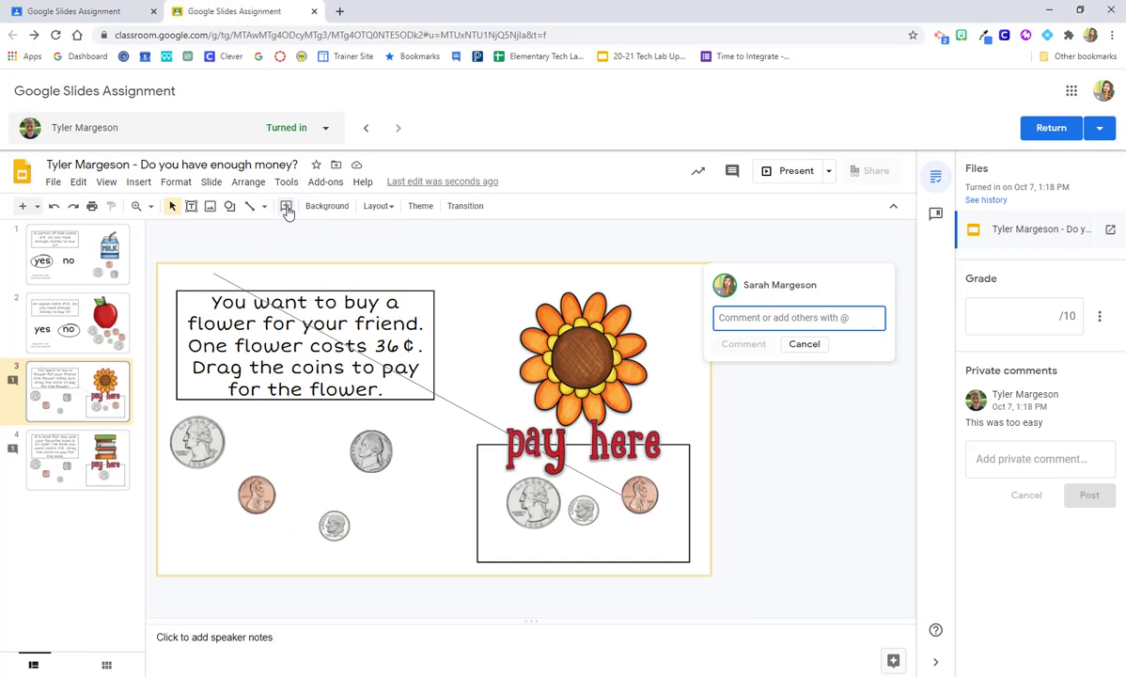
pyautogui.write('#')
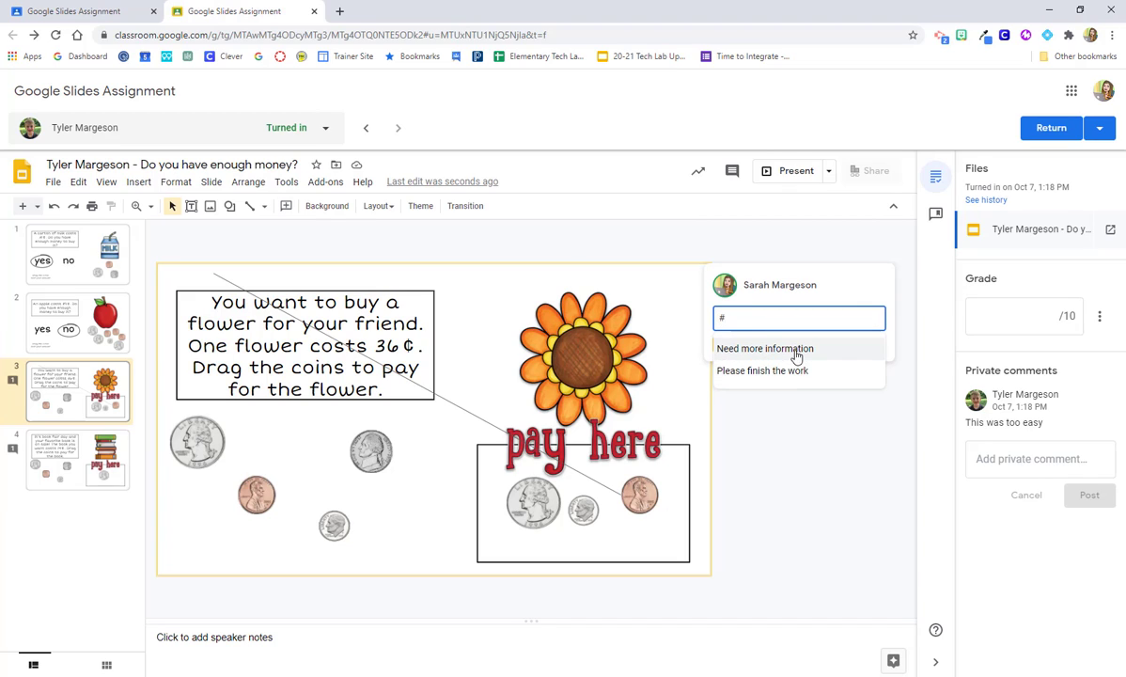
pyautogui.click(732, 369)
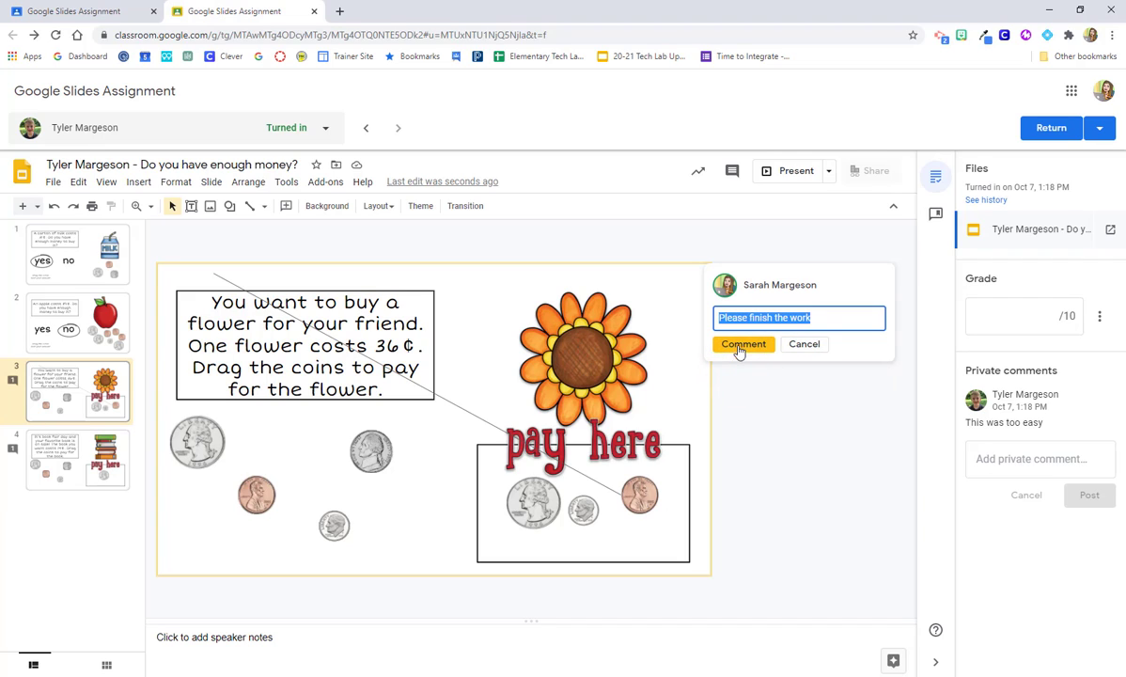
pyautogui.click(739, 346)
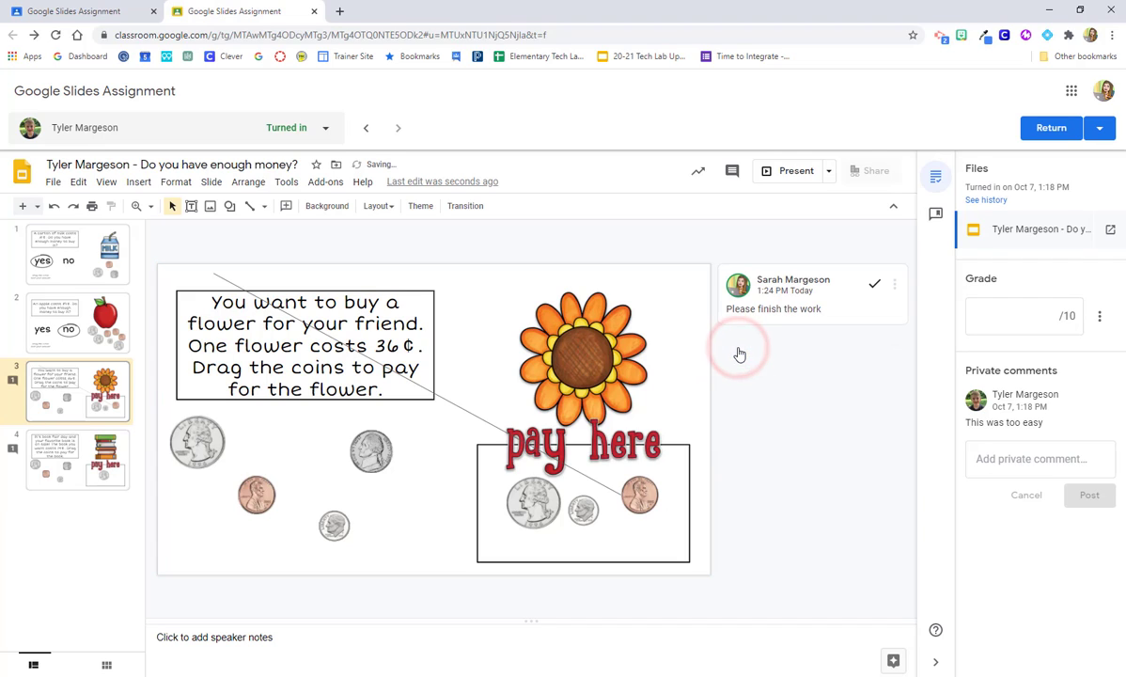
# - Comment "Great job!" on the circle around "no" on slide 2, the apple question
pyautogui.click(67, 315)
pyautogui.click(460, 426)
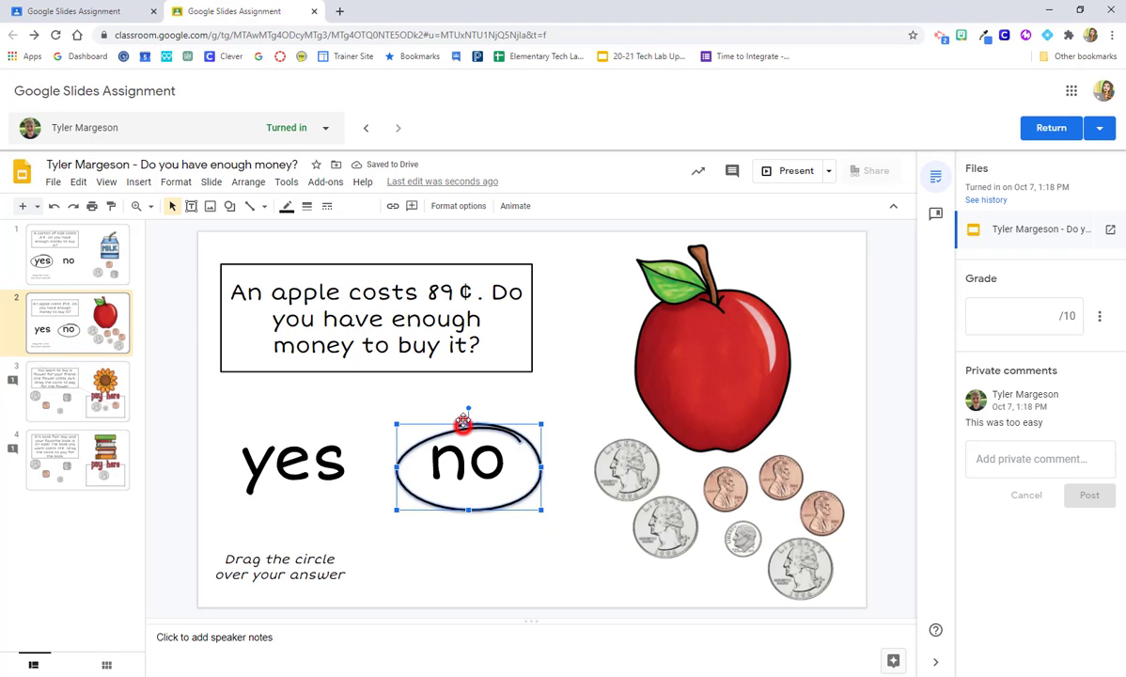
pyautogui.click(412, 208)
pyautogui.write('Great job!')
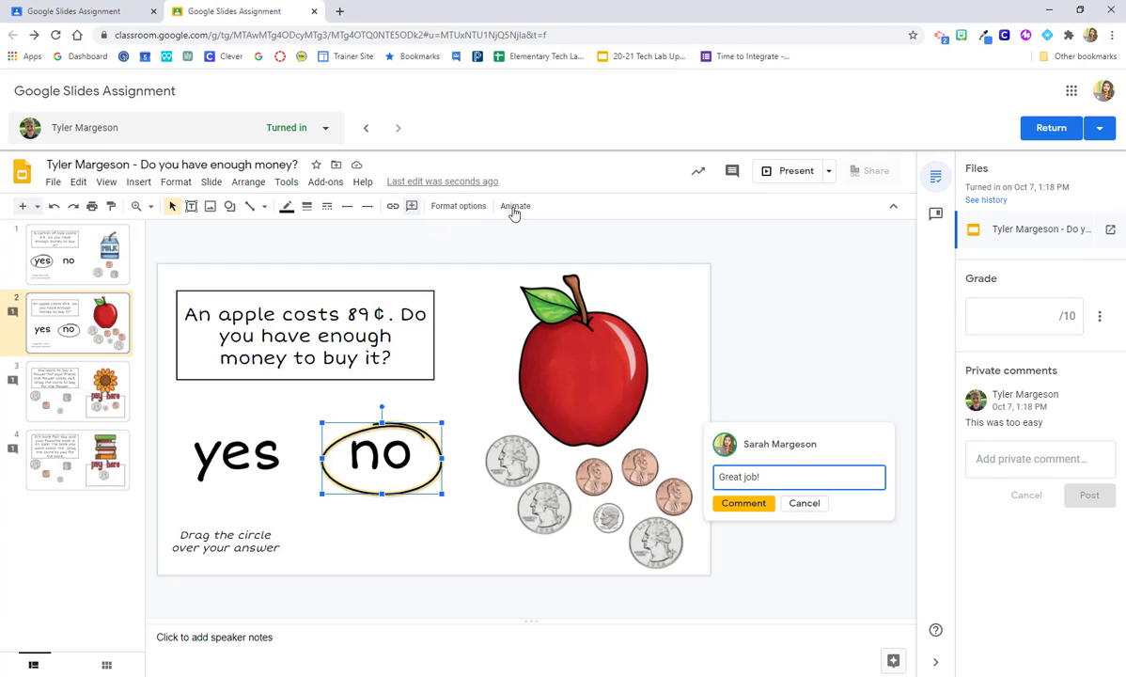
pyautogui.click(726, 501)
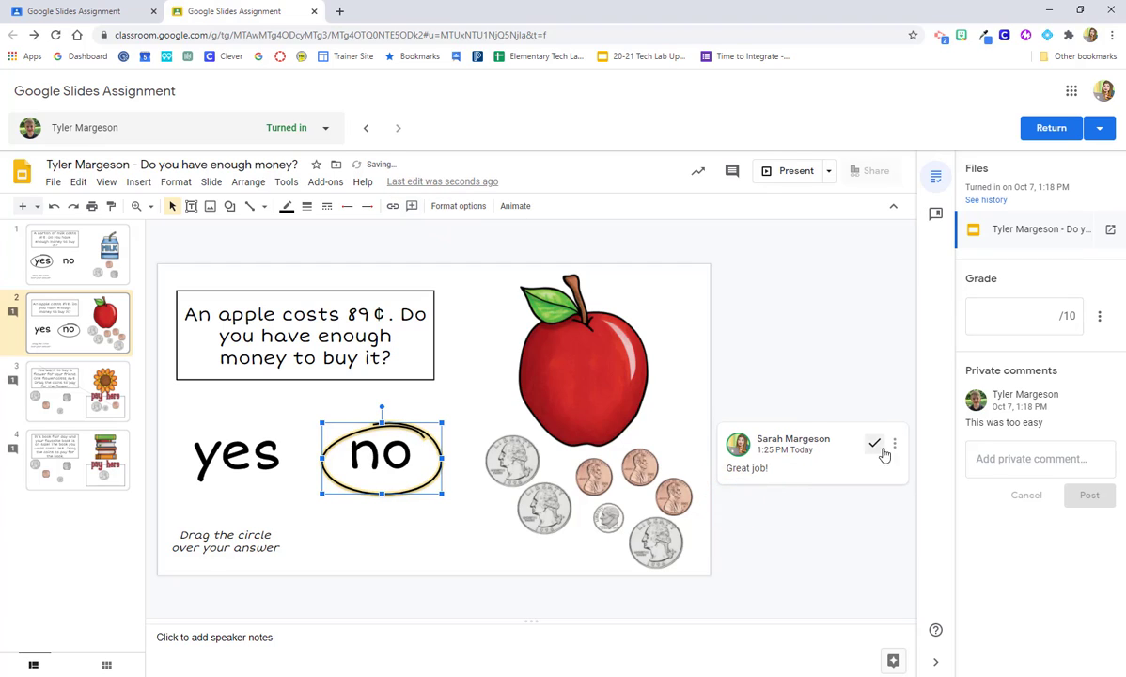
# - Save the "Great job!" comment on slide 2 to the comment bank
pyautogui.click(894, 442)
pyautogui.click(852, 533)
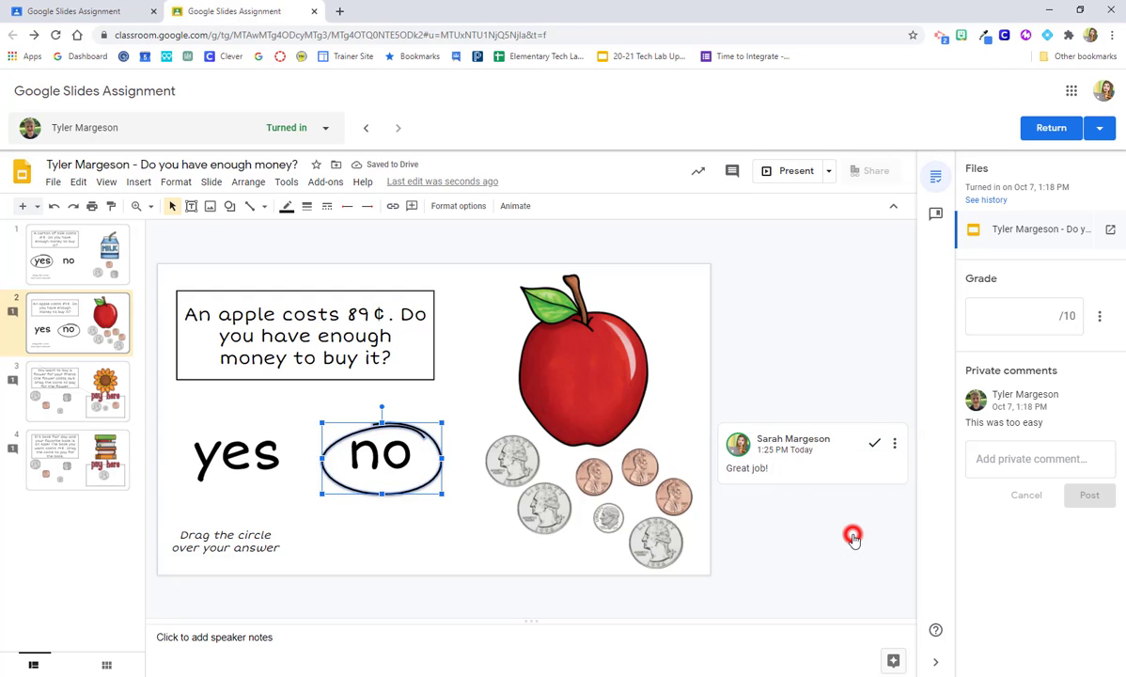
pyautogui.click(687, 426)
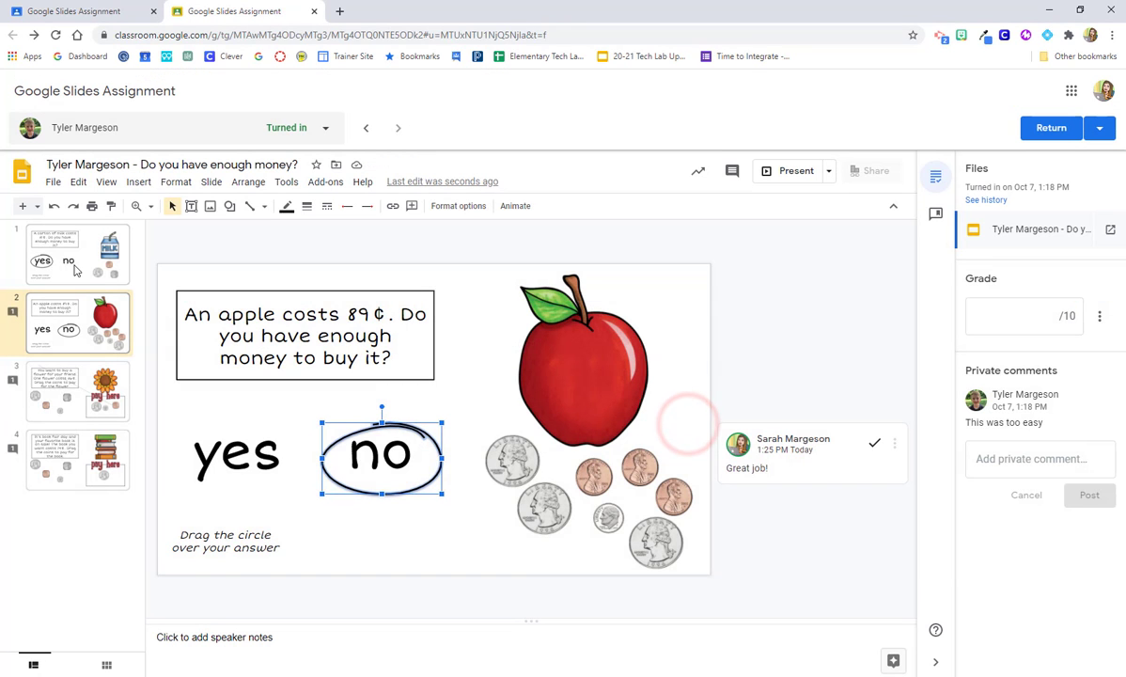
# - Post the saved comment "Great job!" from the comment bank on the circle around "yes" on slide 1
pyautogui.click(69, 252)
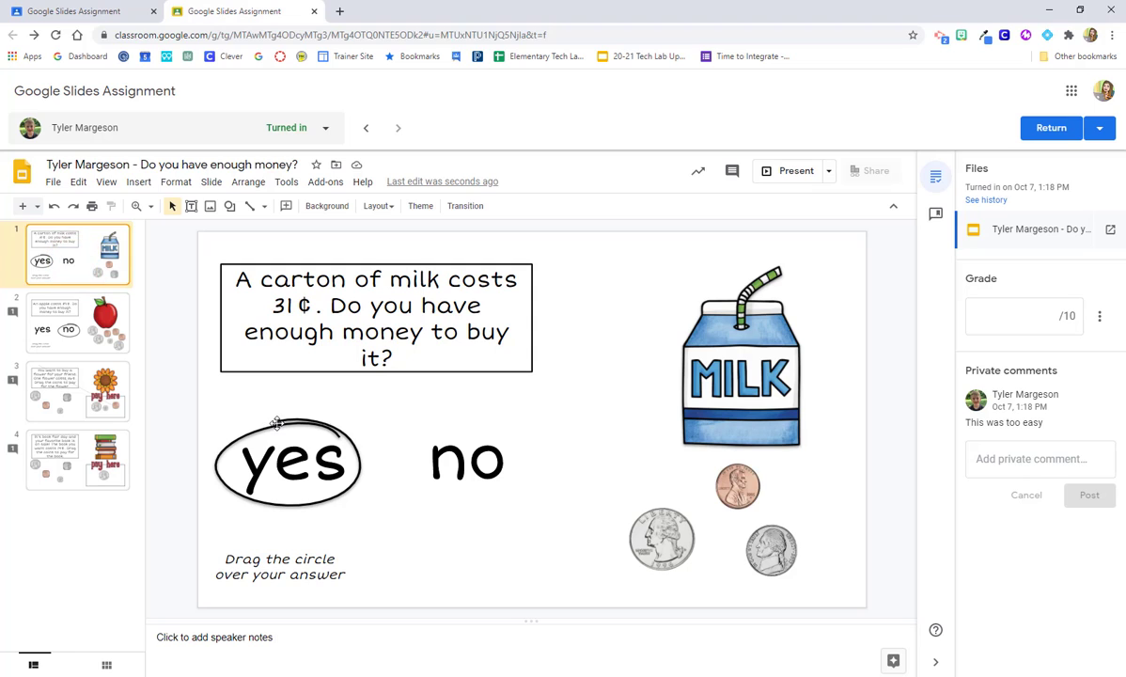
pyautogui.click(276, 423)
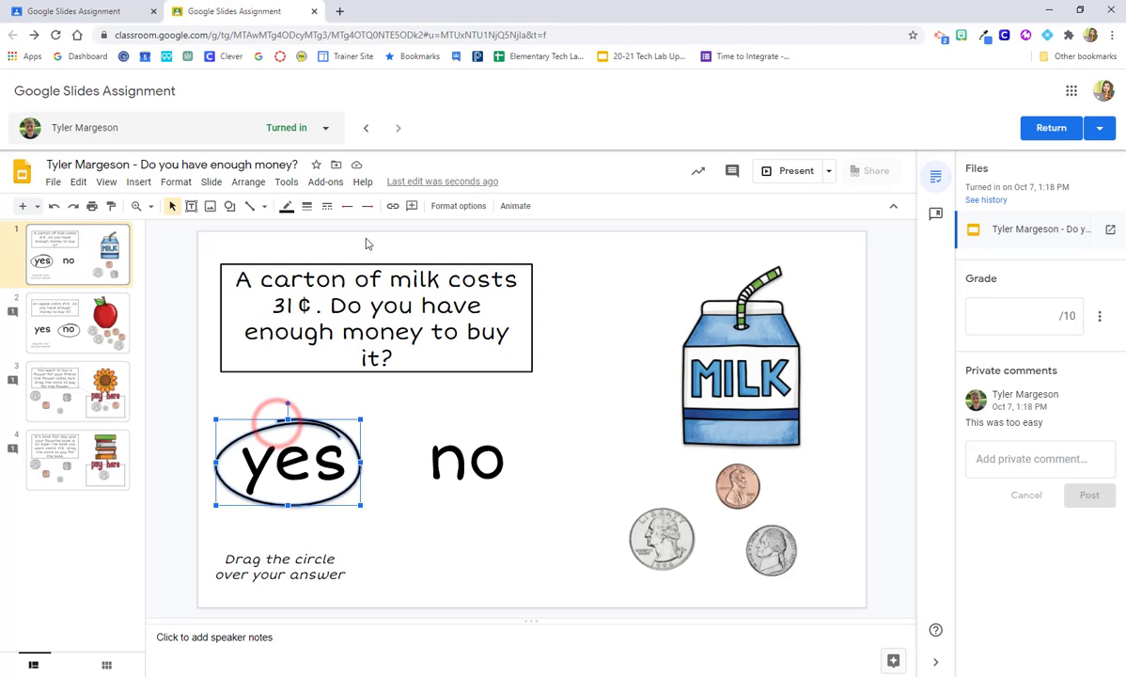
pyautogui.click(411, 207)
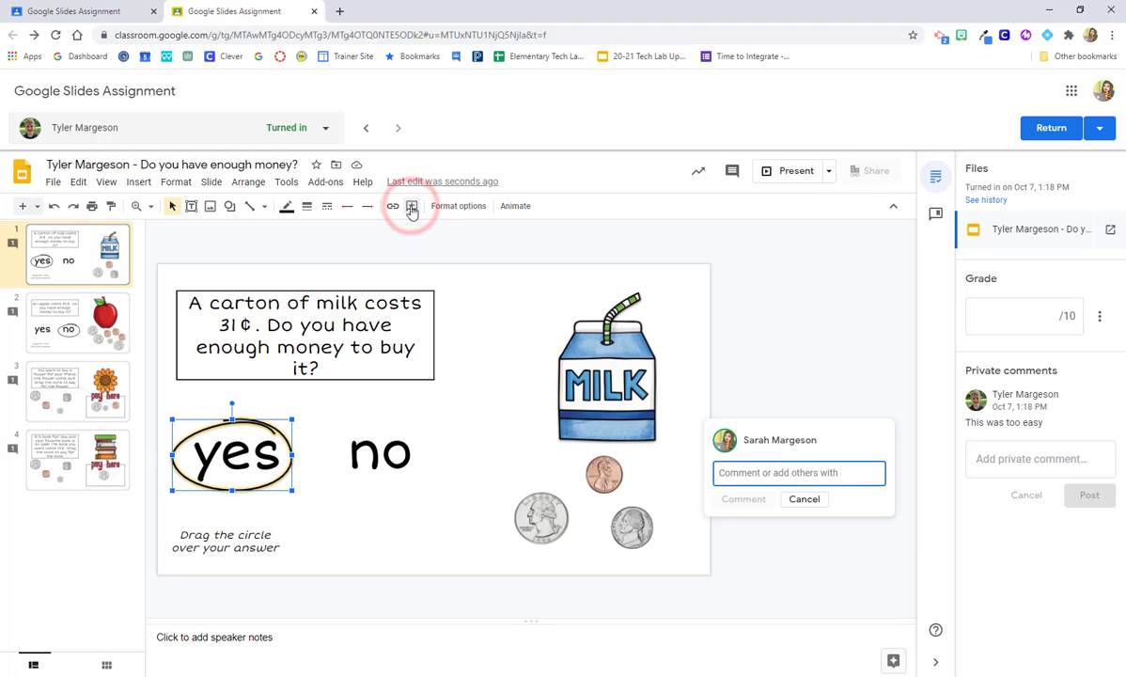
pyautogui.write('#')
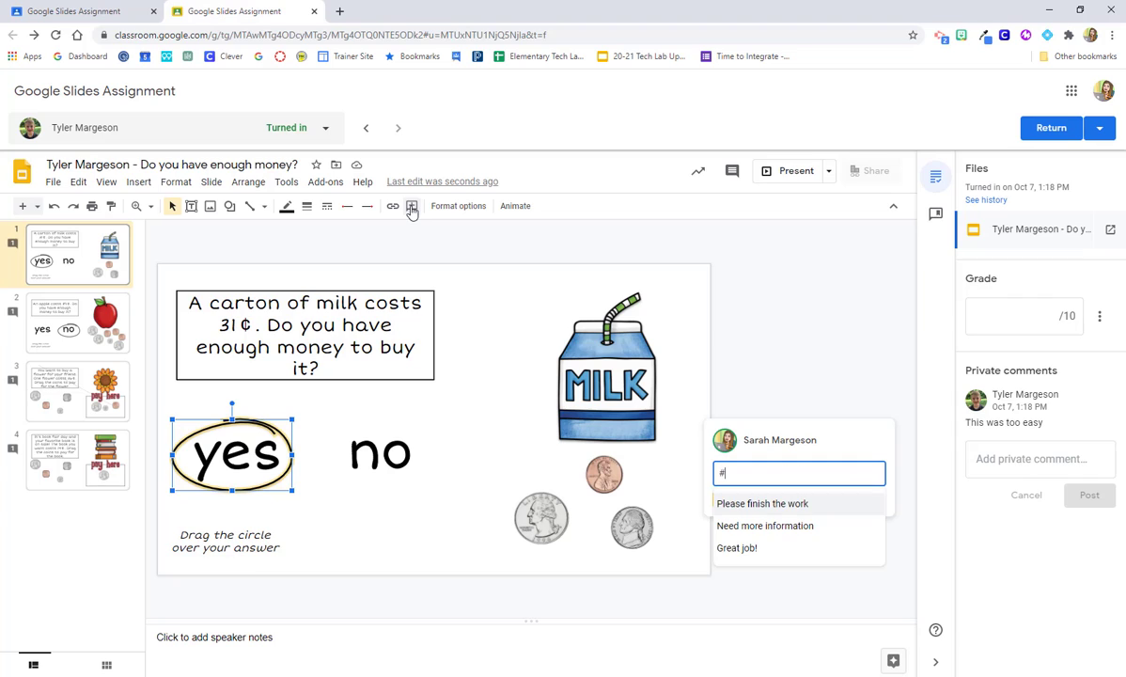
pyautogui.click(737, 547)
pyautogui.click(745, 506)
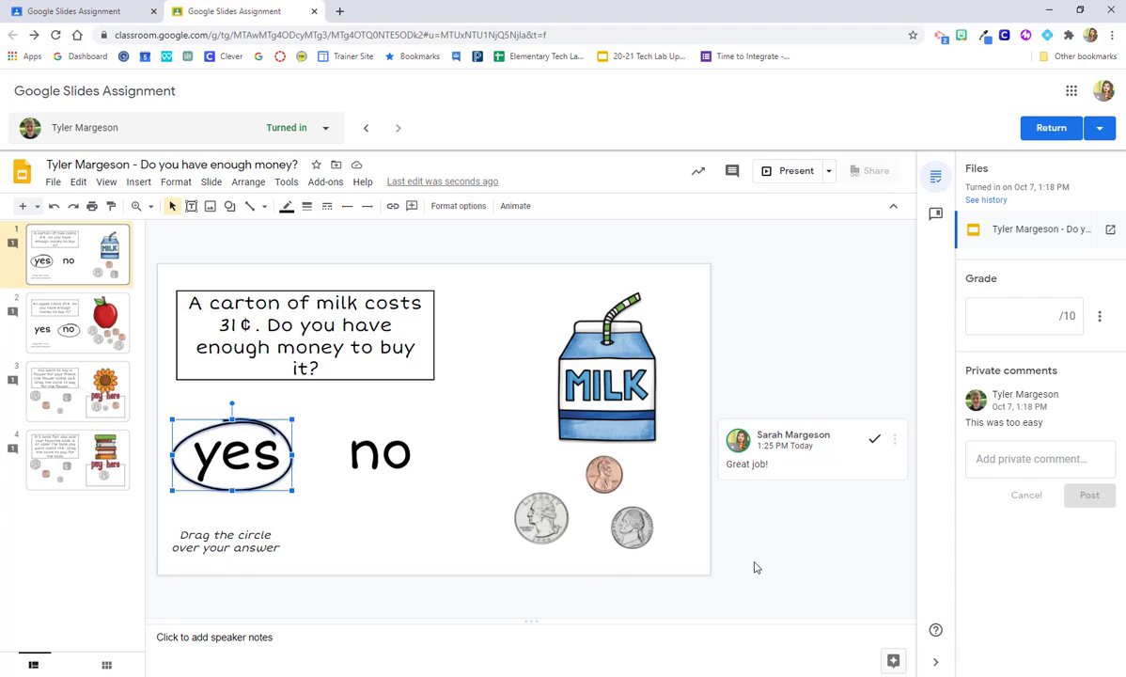
# - Open the comment bank, look at the form for adding new comments, and close the form without saving
pyautogui.click(935, 219)
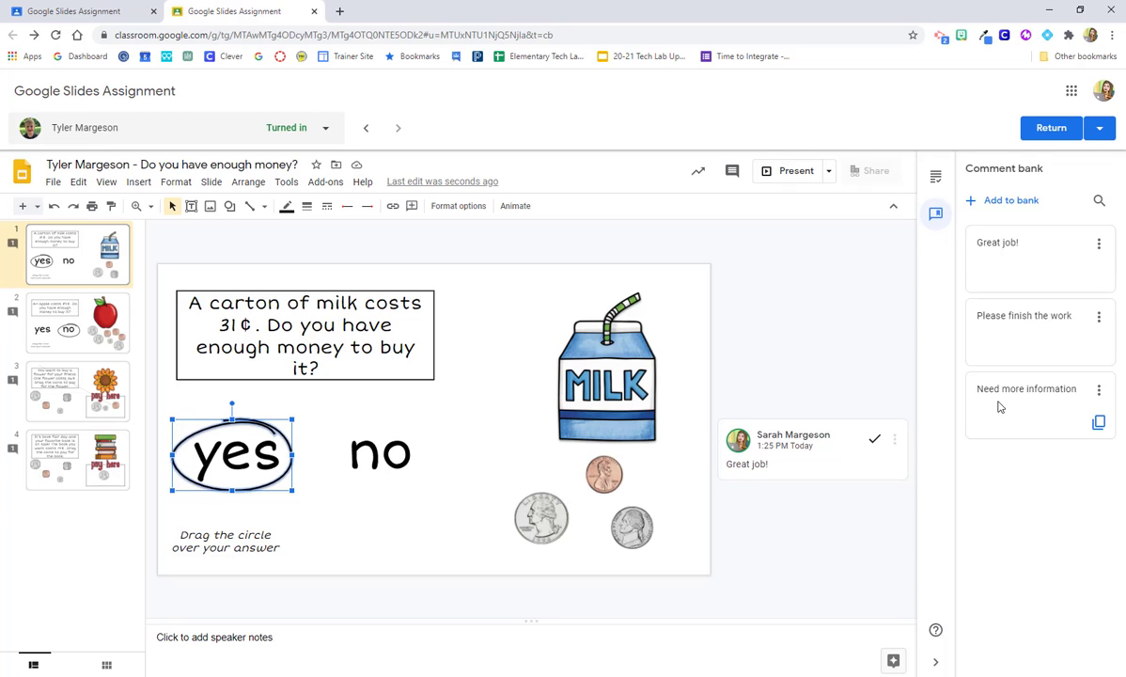
pyautogui.click(999, 201)
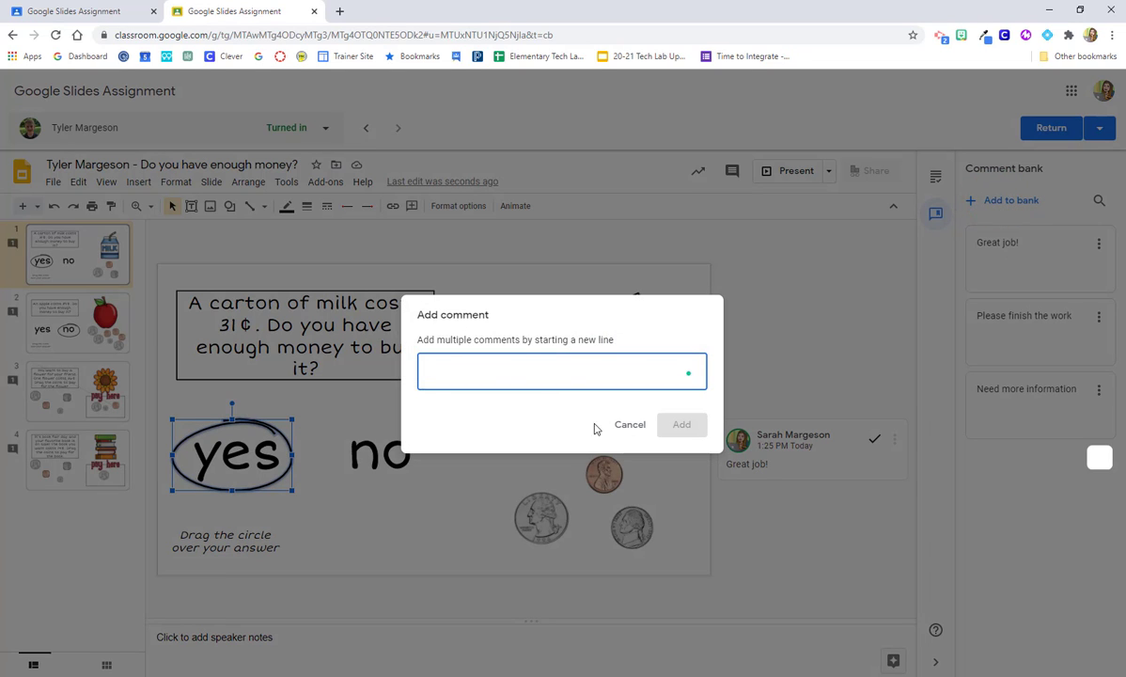
pyautogui.click(623, 429)
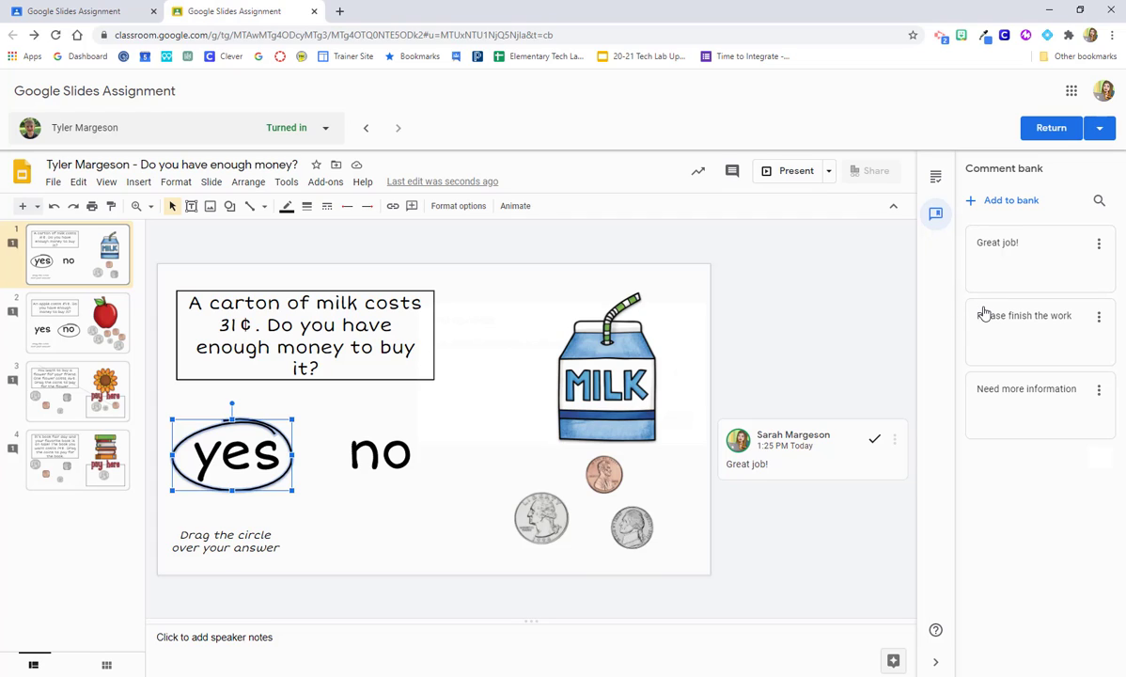
# - Check the options for the saved comment "Great job!" and copy "Please finish the work" from the comment bank
pyautogui.click(1099, 243)
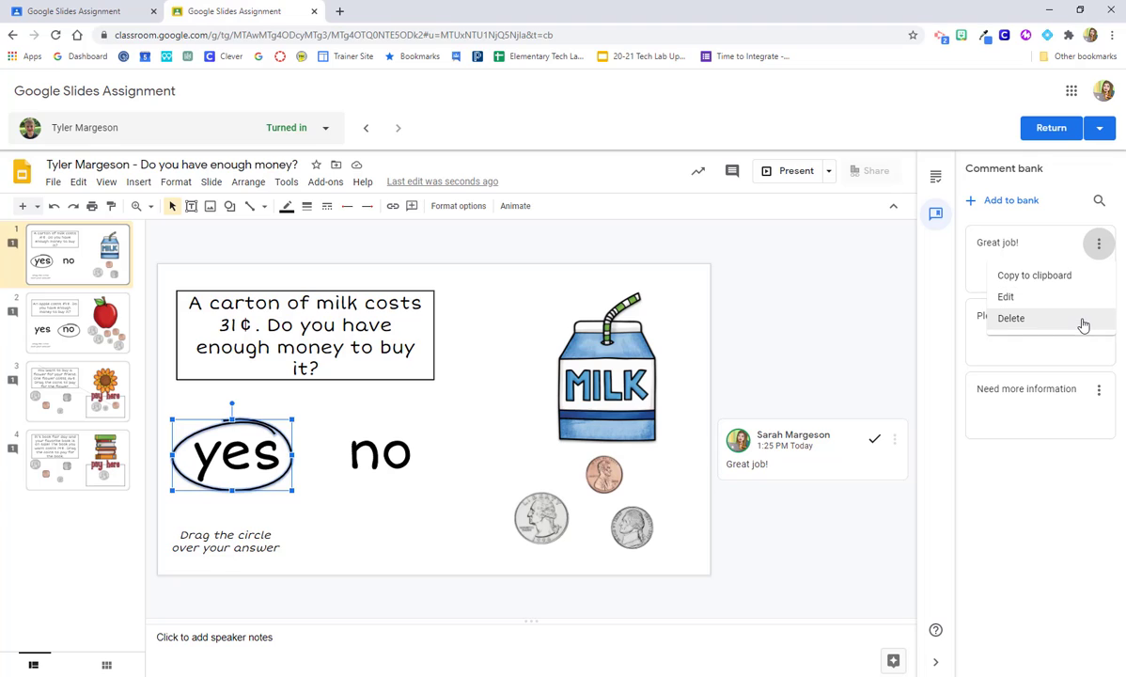
pyautogui.click(1011, 476)
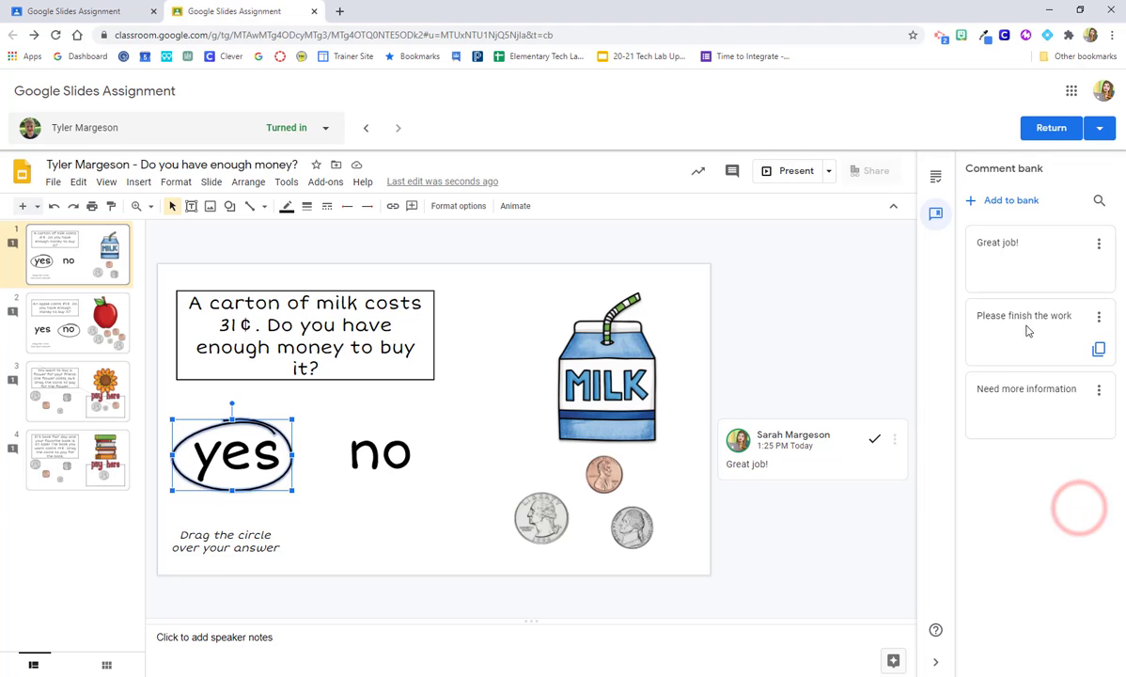
pyautogui.click(1097, 353)
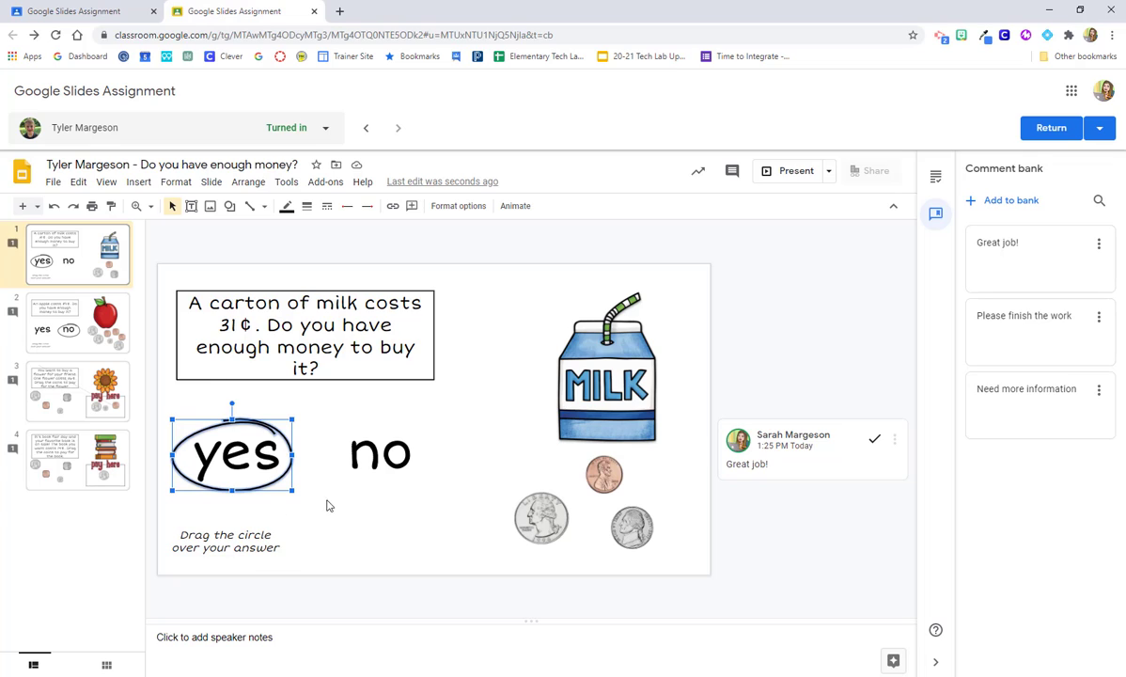
pyautogui.click(821, 321)
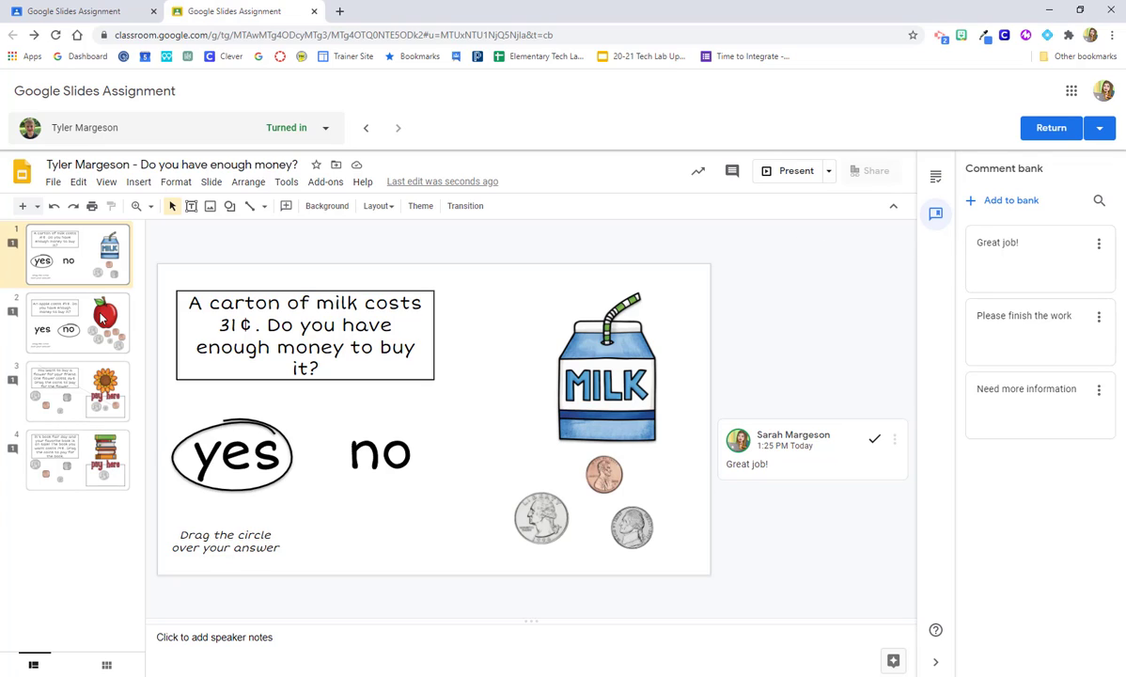
# - Return to the submission's files and grade view and set the grade to 8 out of 10
pyautogui.click(937, 178)
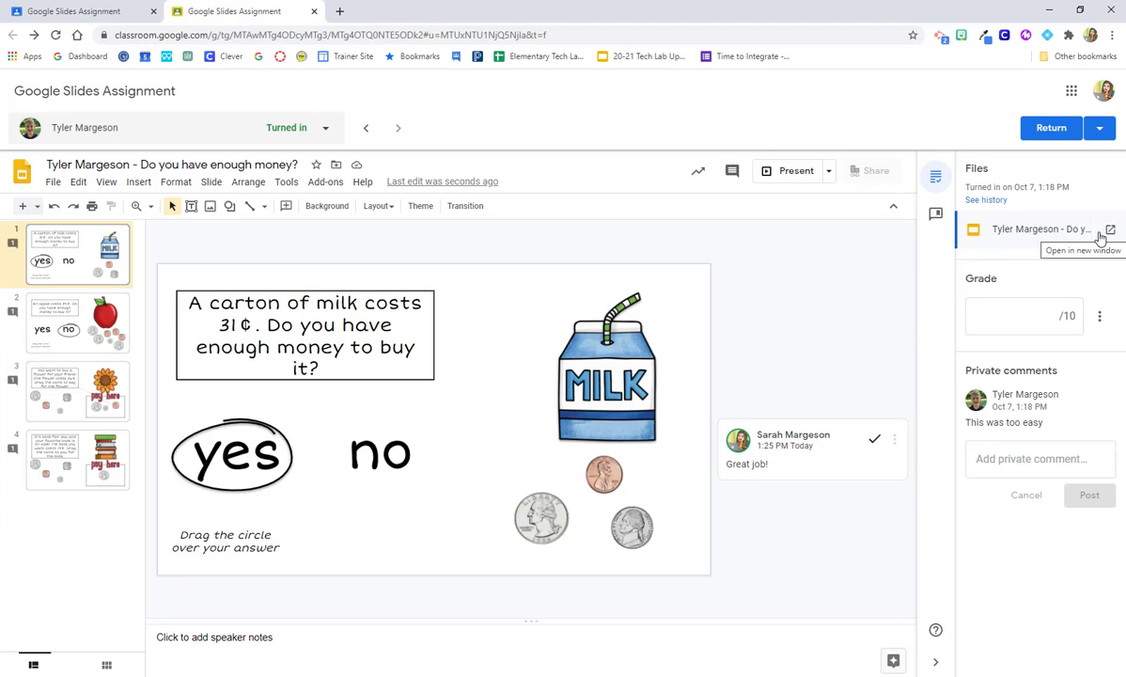
pyautogui.click(1012, 317)
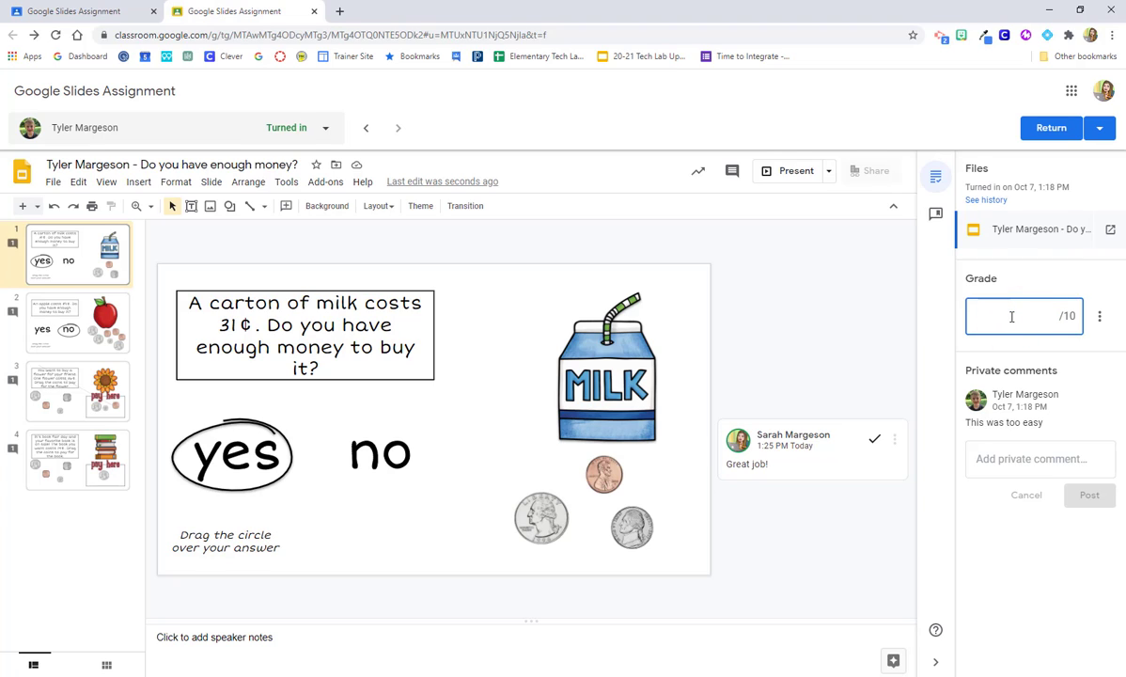
pyautogui.write('8')
pyautogui.click(1023, 336)
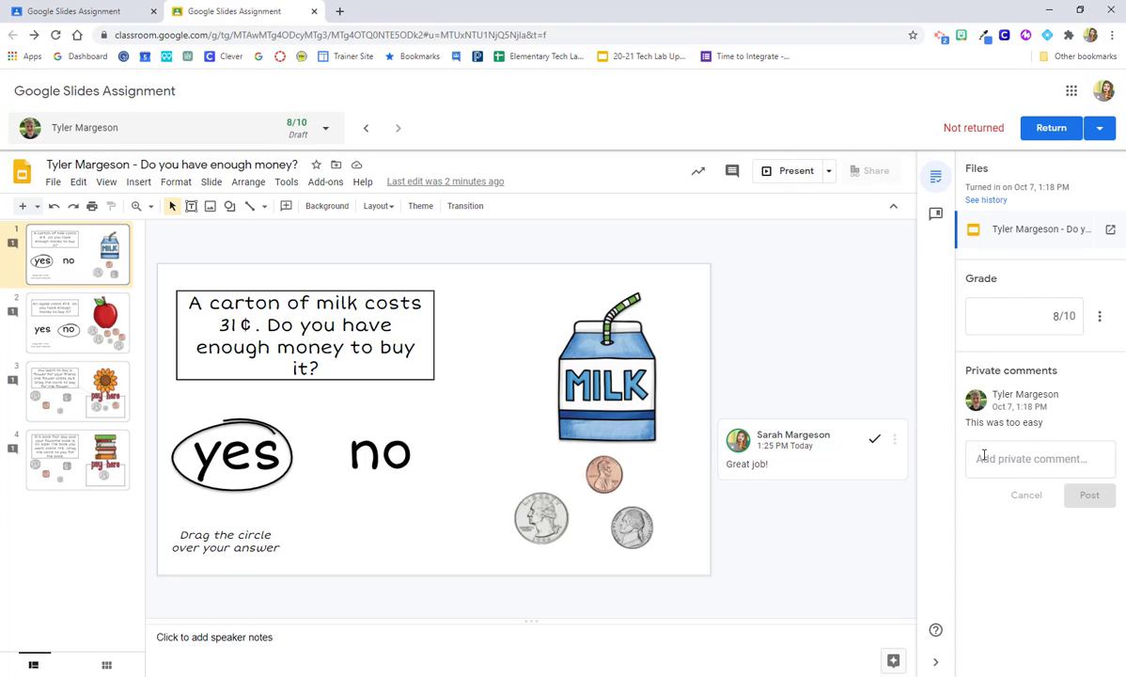
# - Post the private comment "Please be sure to finish all of the slides." to the student
pyautogui.click(978, 460)
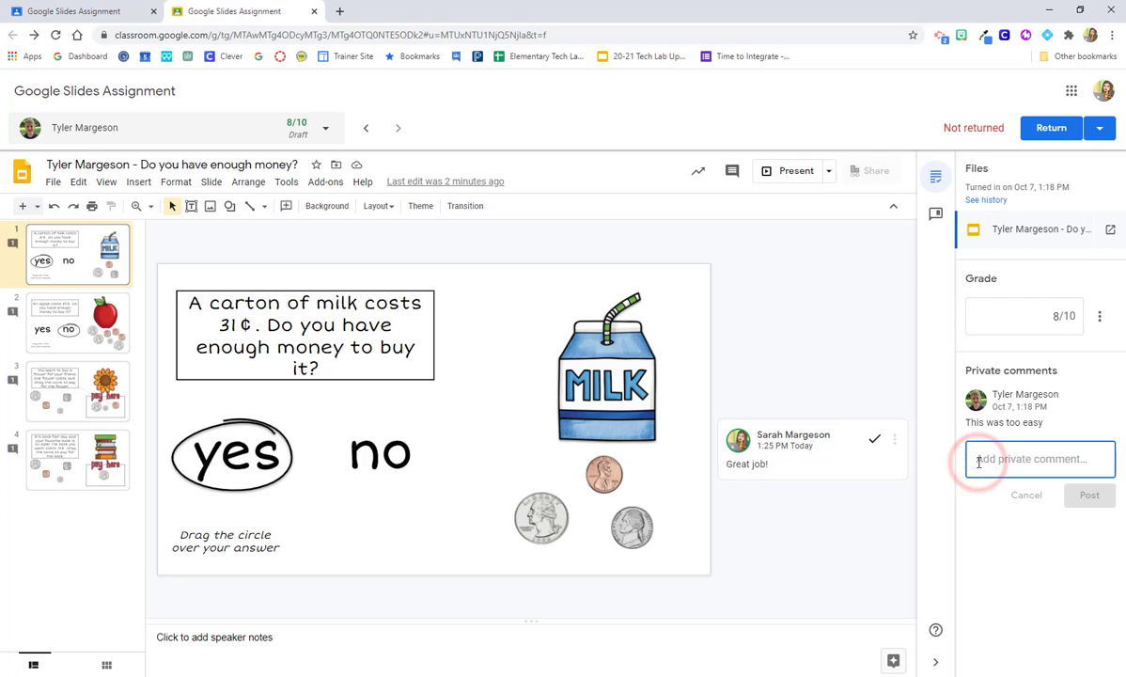
pyautogui.write('Please be sure to finish a')
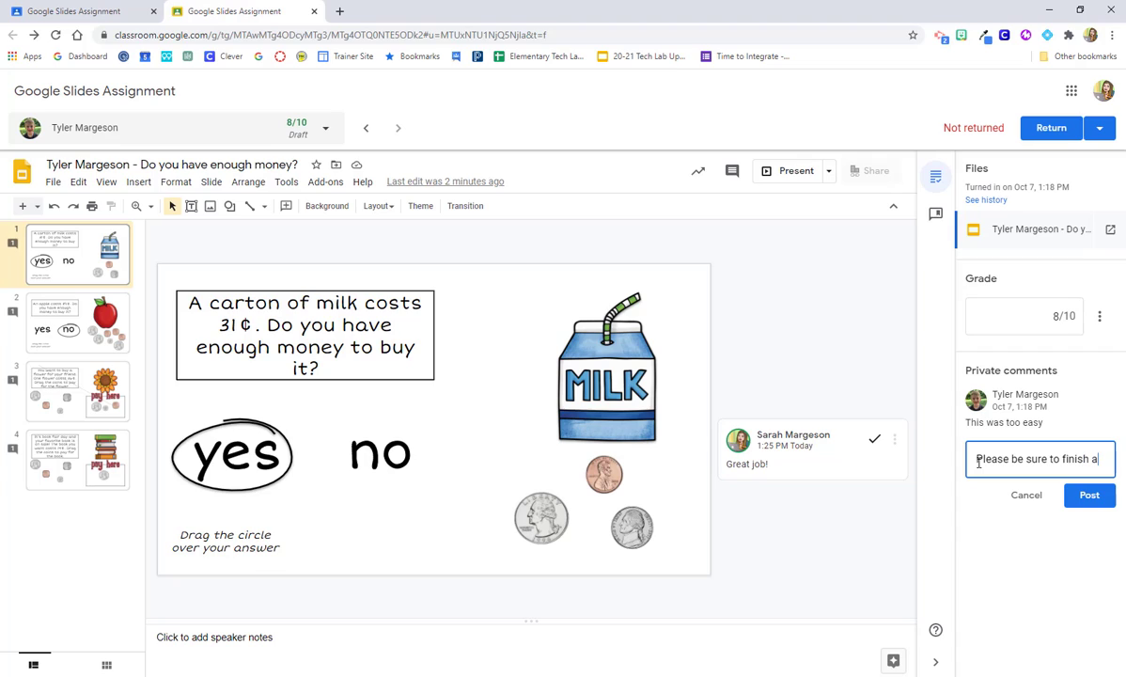
pyautogui.write('ll of the slides.')
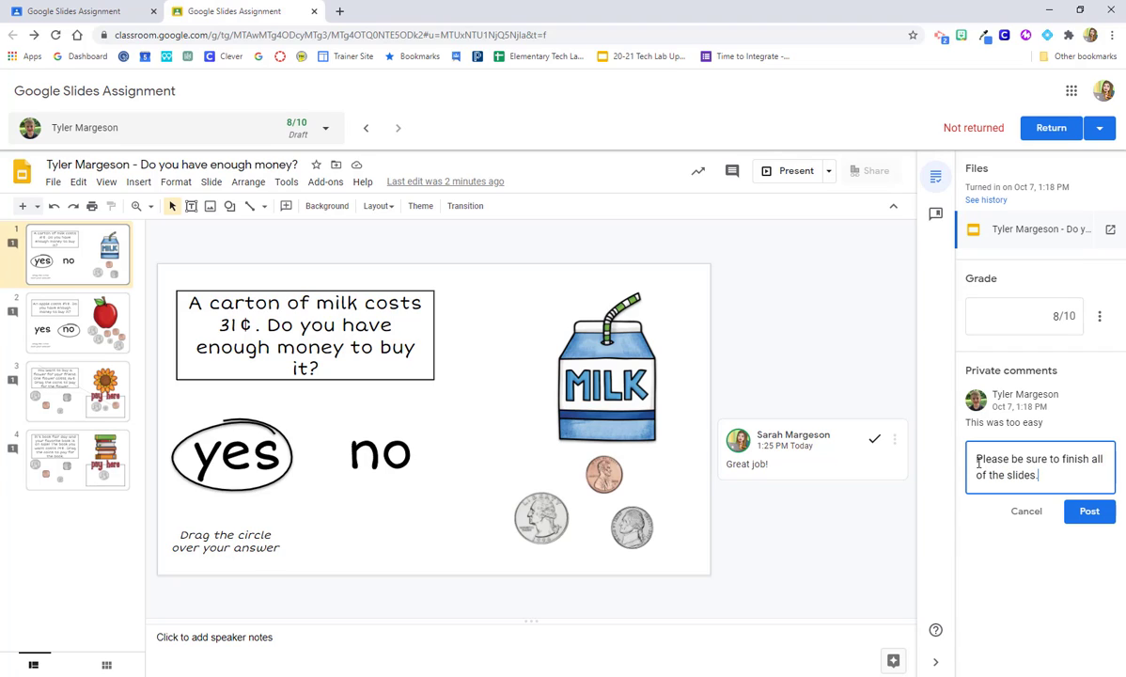
pyautogui.click(1082, 513)
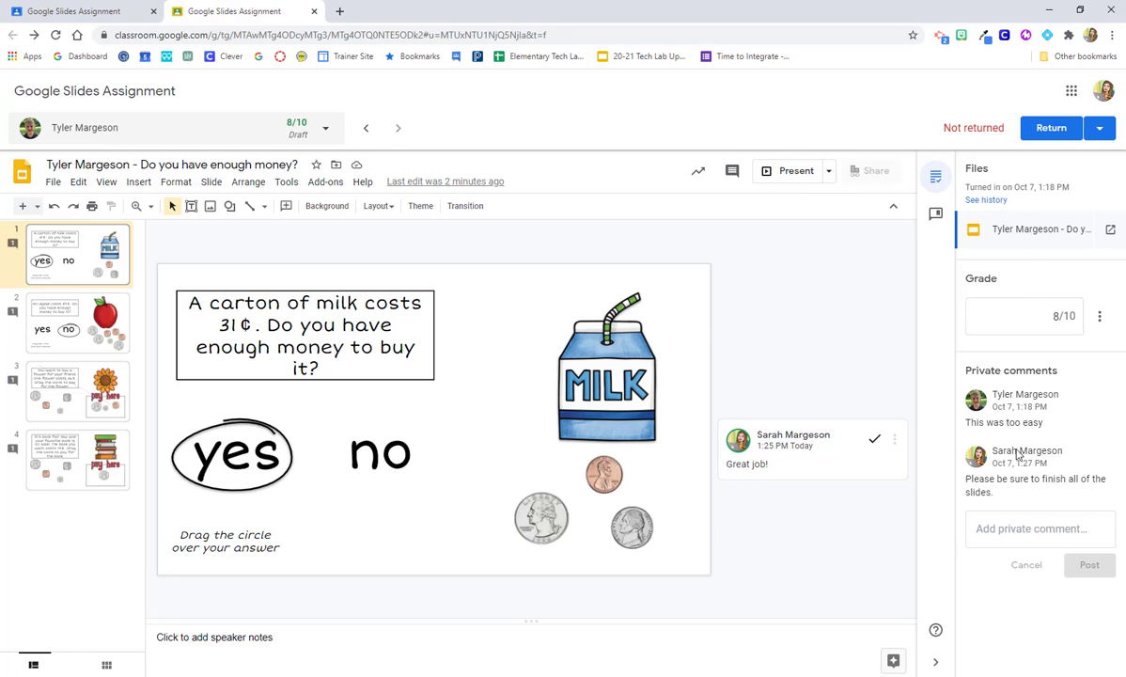
# - View the confirmation for returning the graded work to the student and cancel it
pyautogui.click(1045, 138)
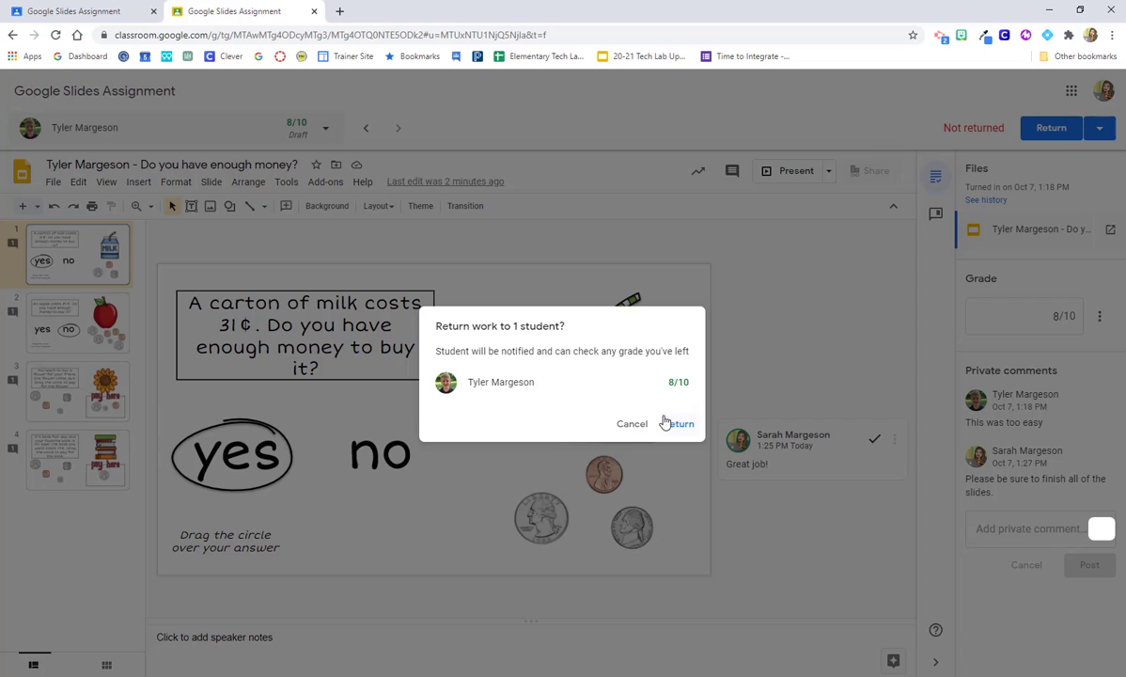
pyautogui.click(626, 426)
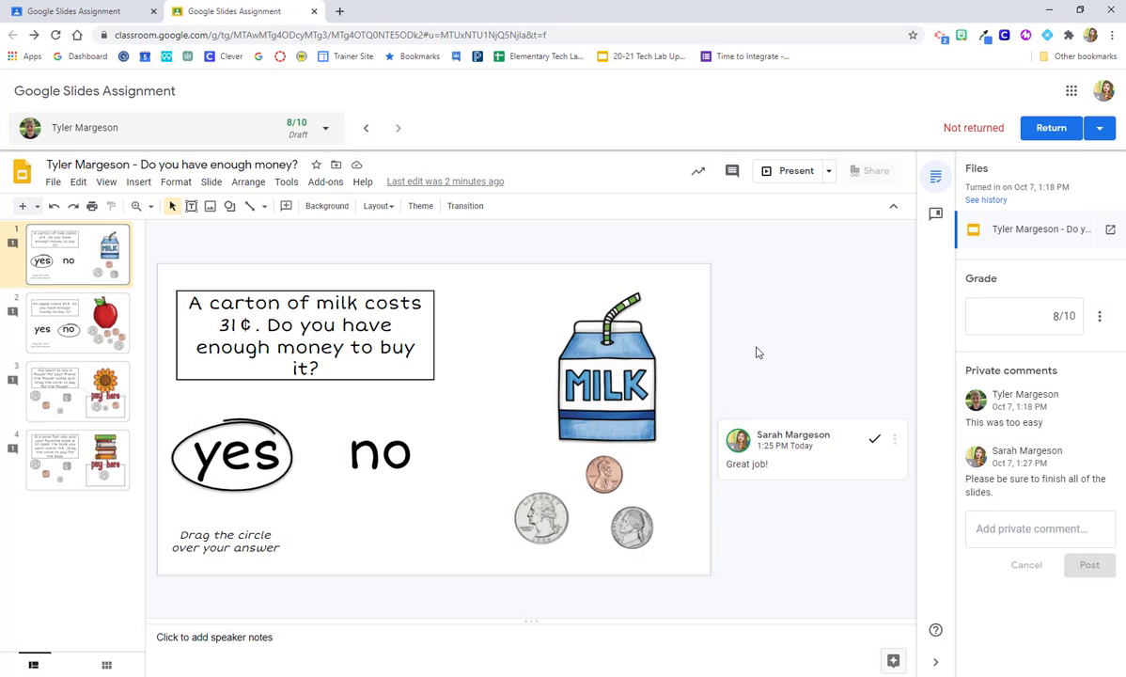
# - Return only this student's graded submission and confirm the return with the 8/10 grade
pyautogui.click(1100, 133)
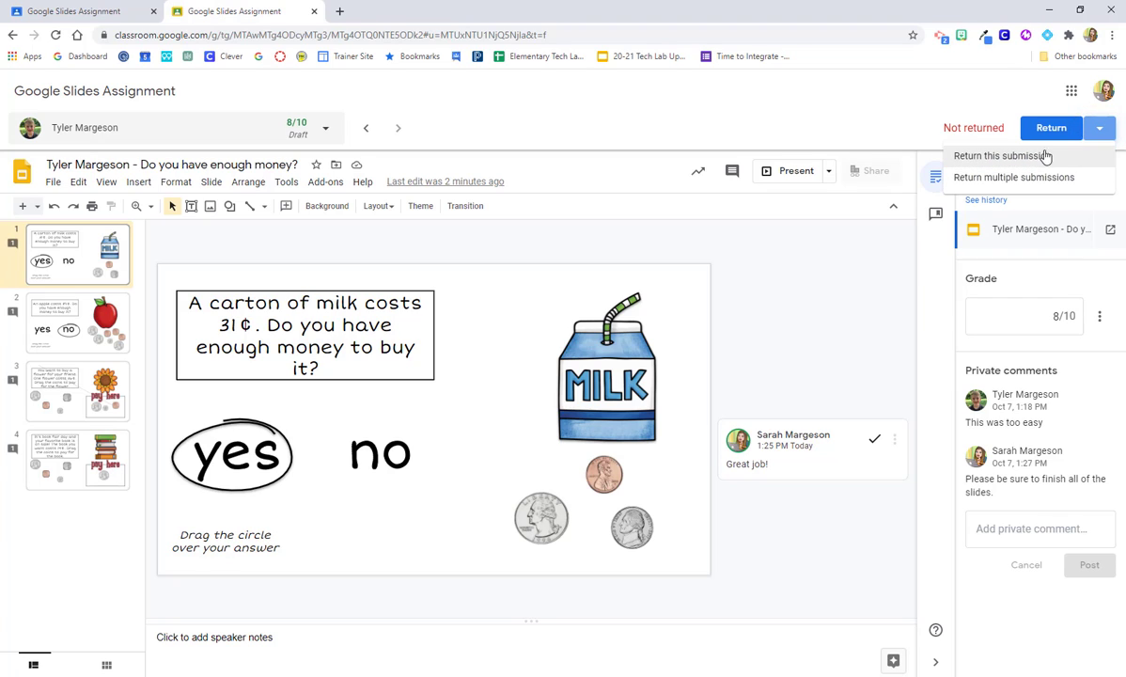
pyautogui.click(1062, 129)
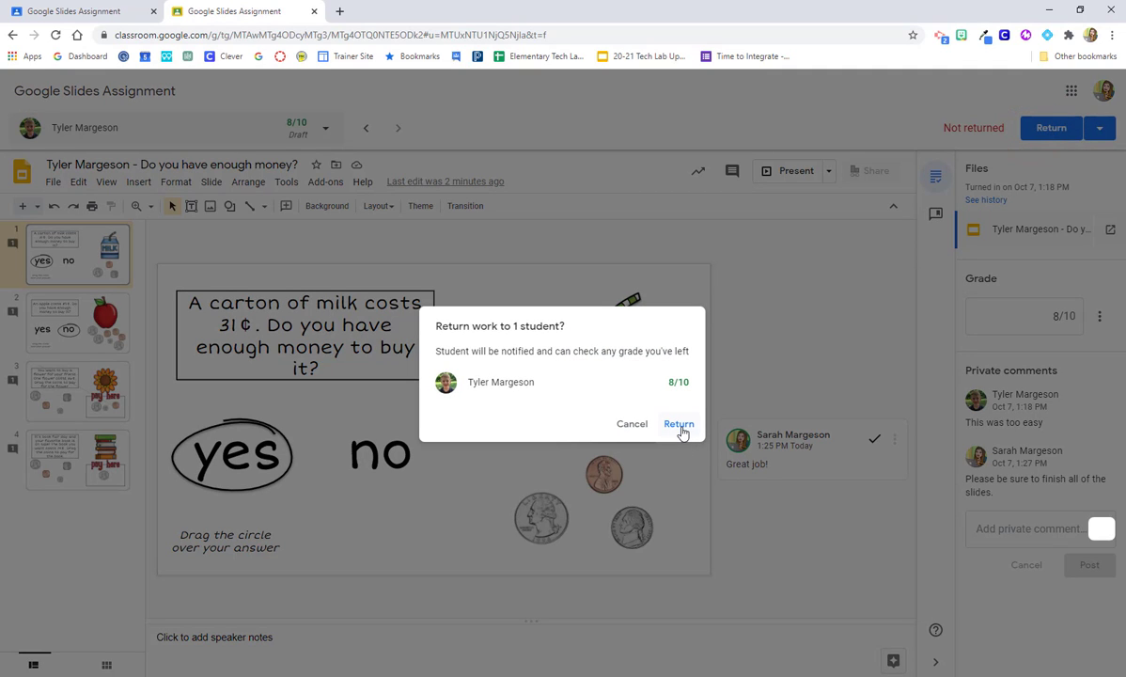
pyautogui.click(680, 429)
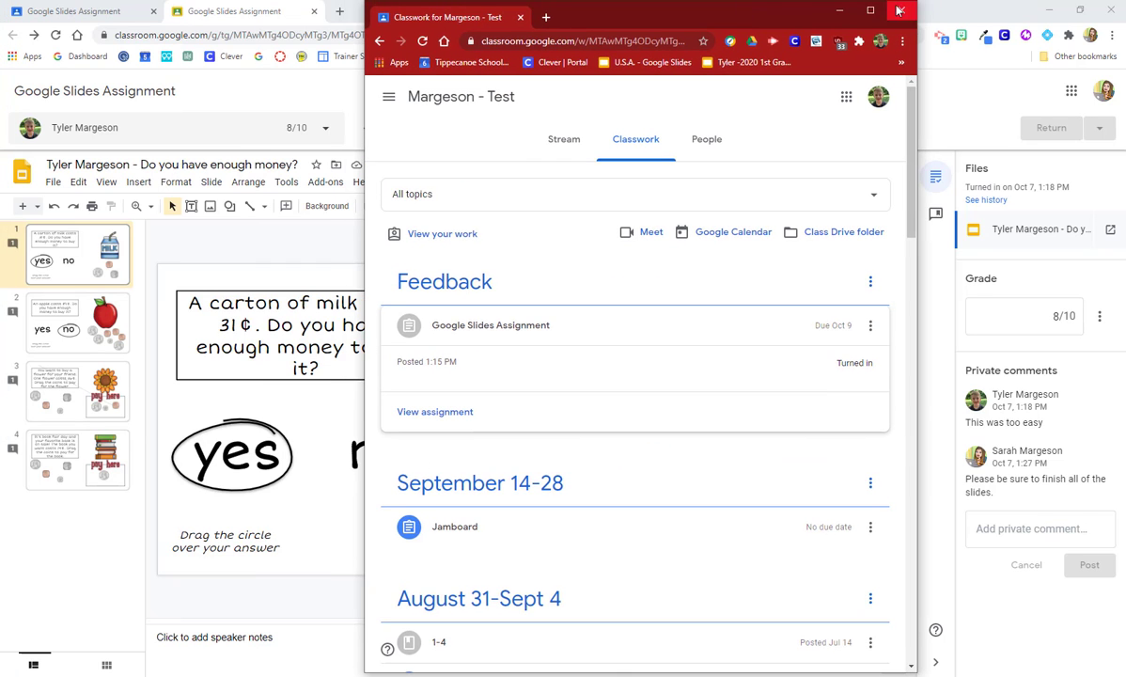
# - Switch to the student's Classroom window, maximize it, and view the Google Slides Assignment under the Feedback topic
pyautogui.click(869, 11)
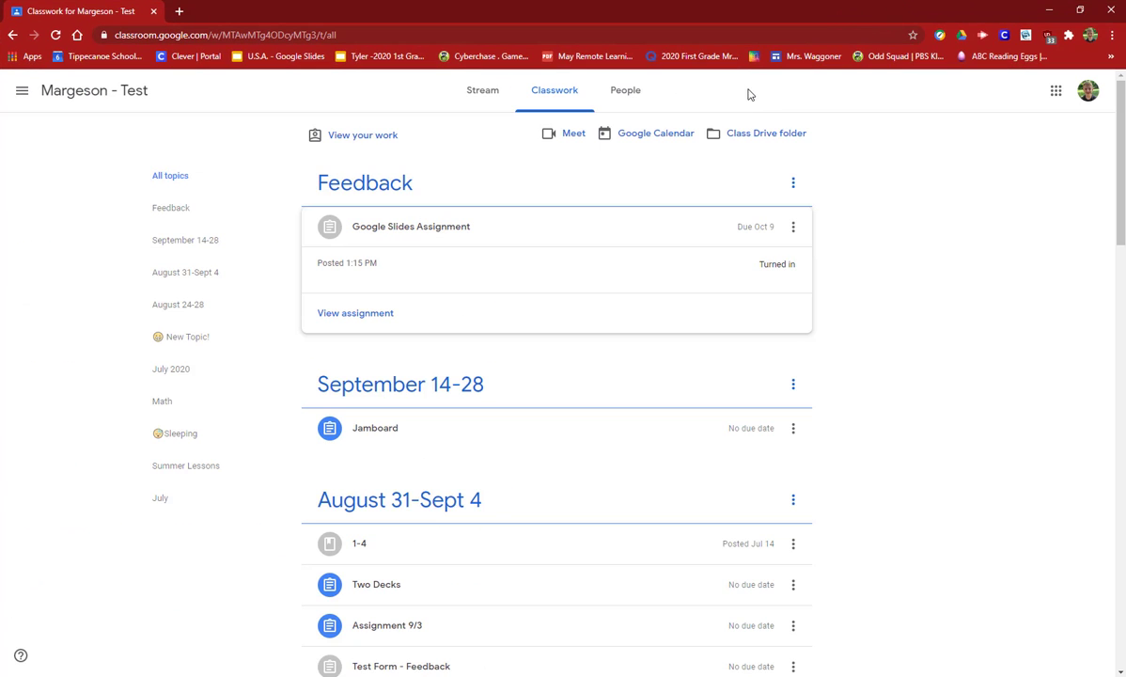
pyautogui.click(917, 279)
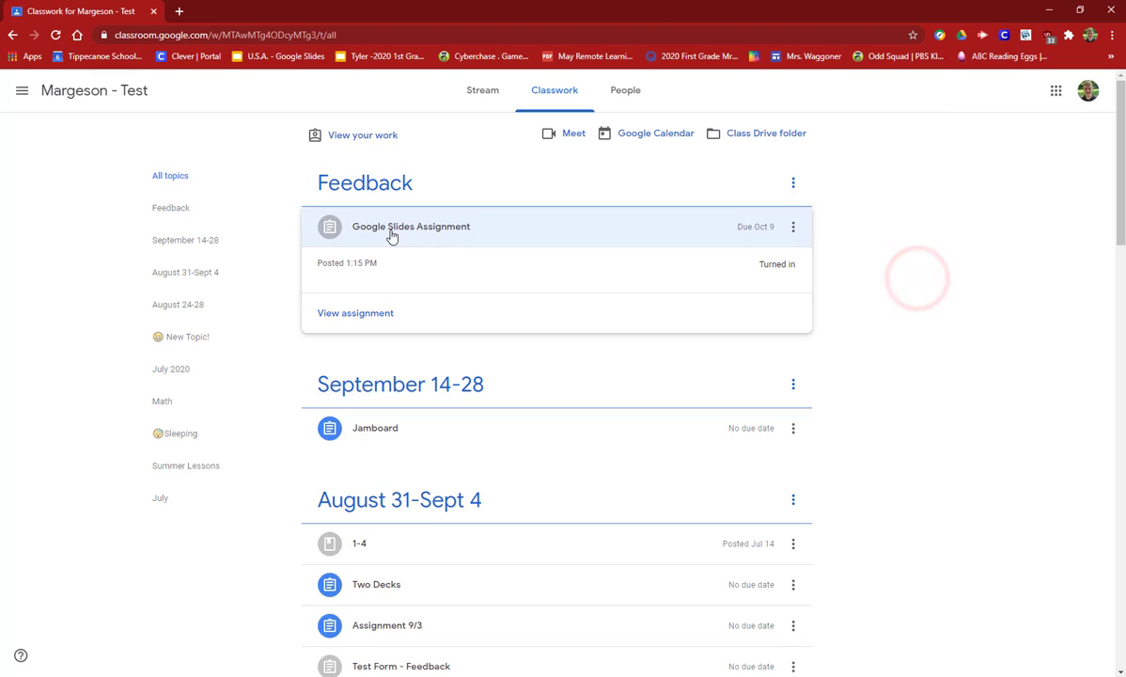
pyautogui.click(557, 101)
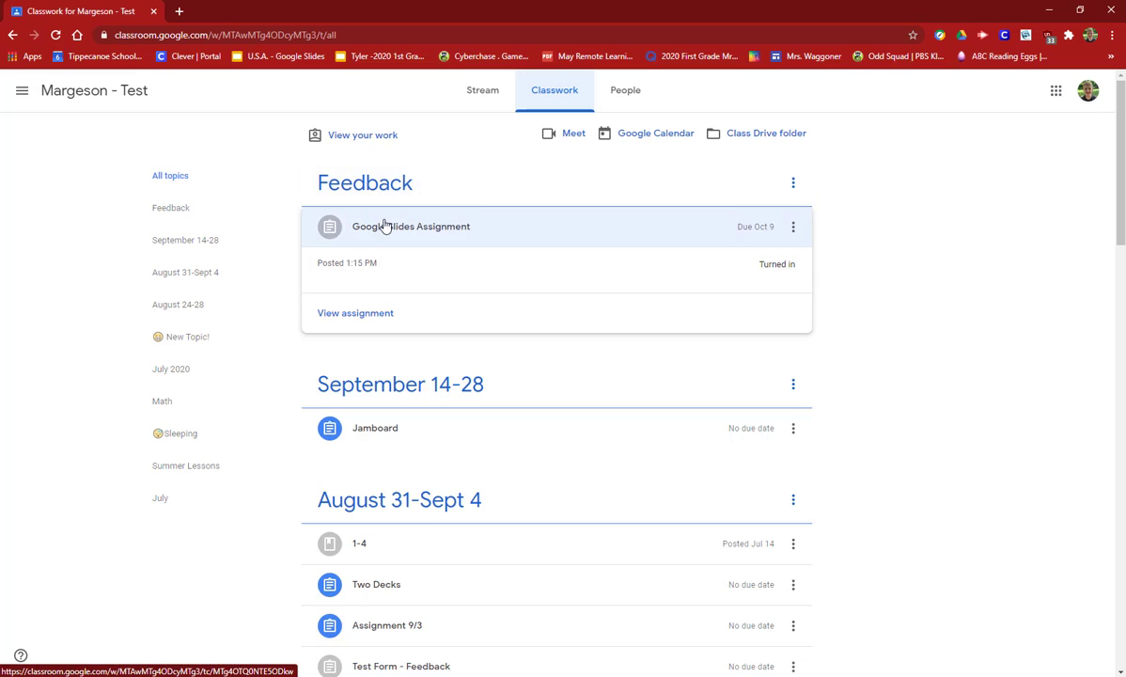
pyautogui.click(373, 316)
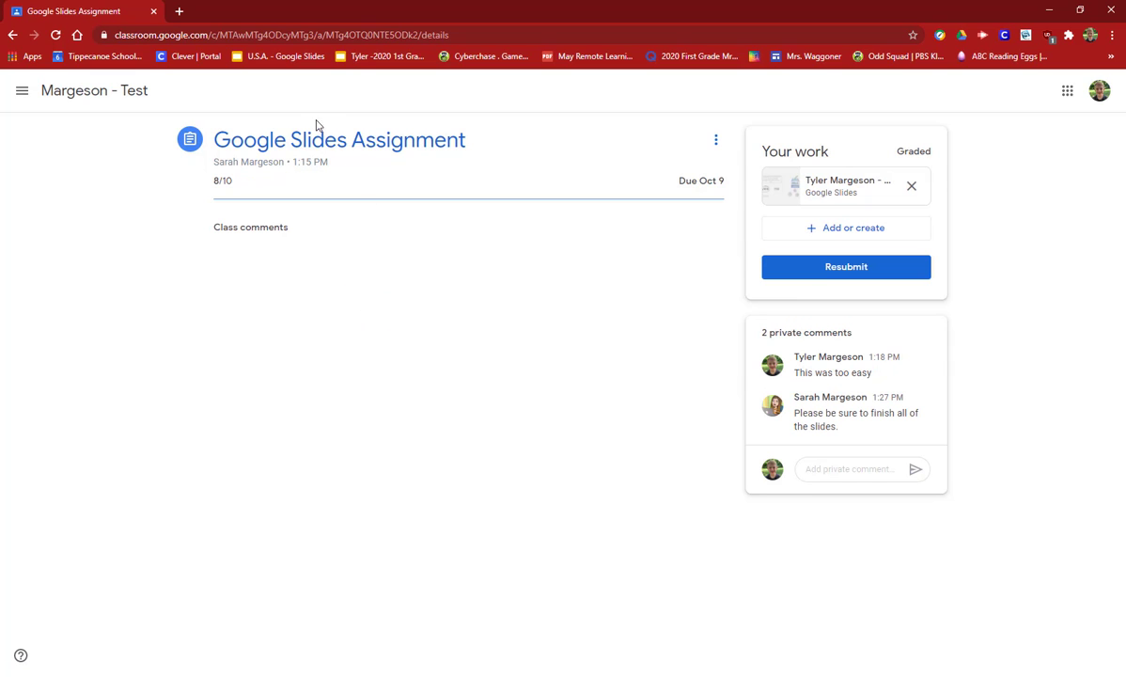
# - Check the returned grade and private comments on the assignment page and open the student's attached Google Slides file
pyautogui.tripleClick(215, 181)
pyautogui.click(216, 181)
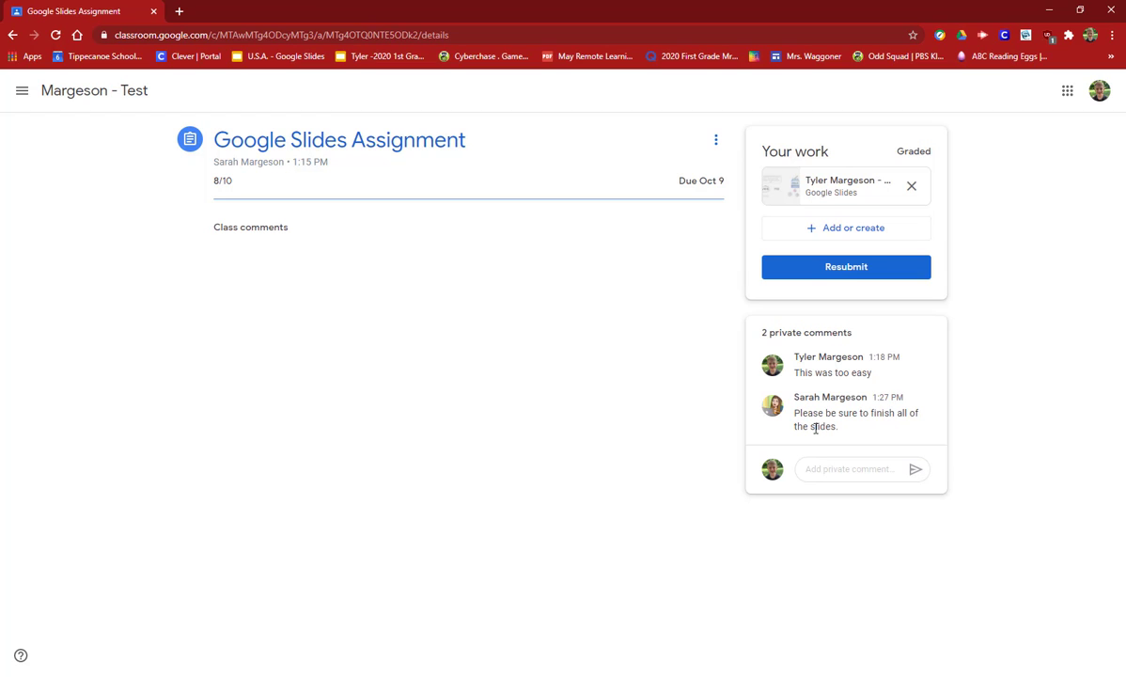
pyautogui.click(824, 187)
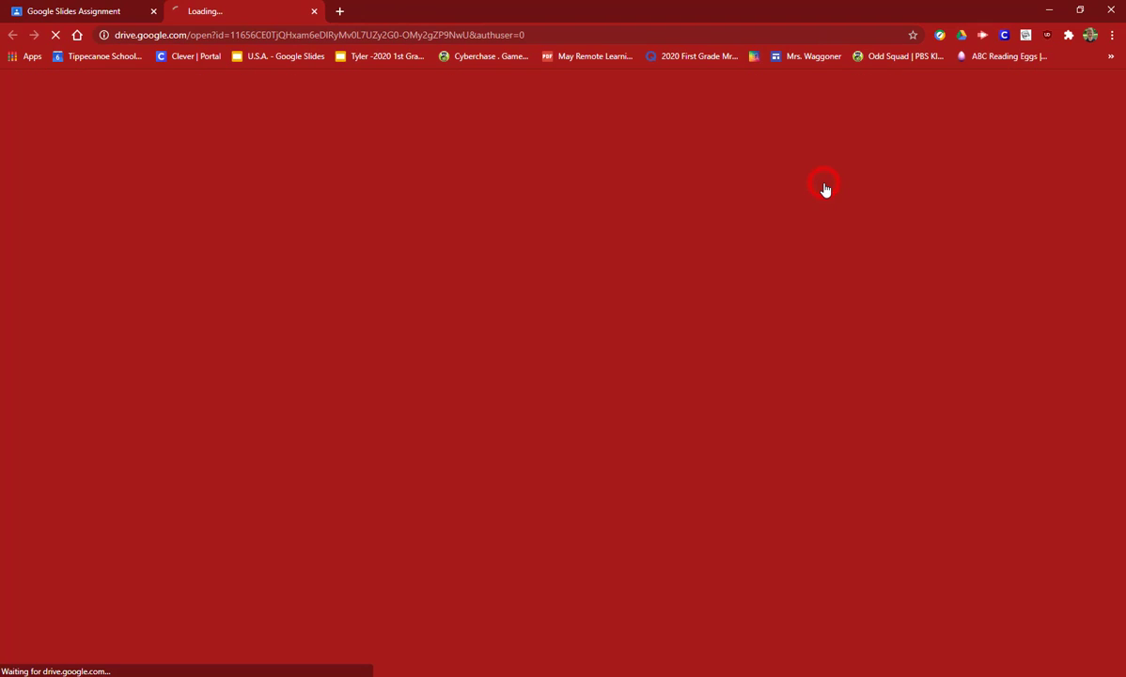